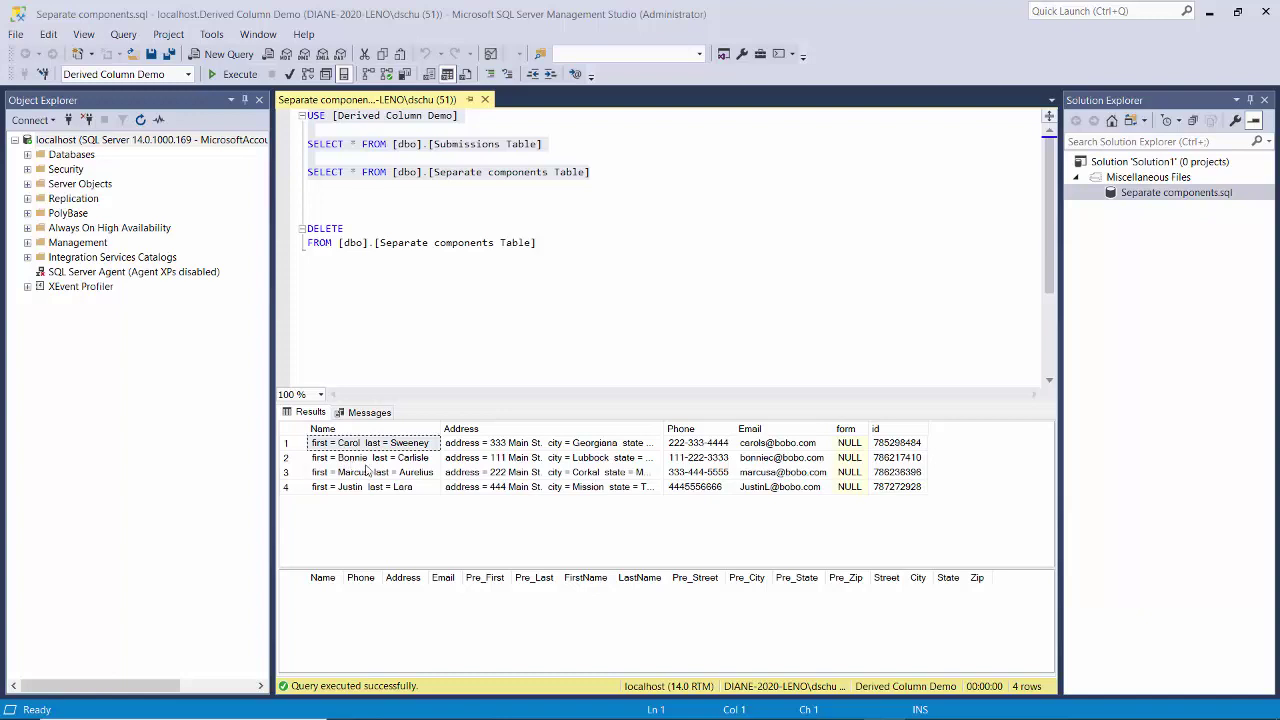
# Widen the Address column of the Submissions Table results to read the full address values
pyautogui.click(547, 446)
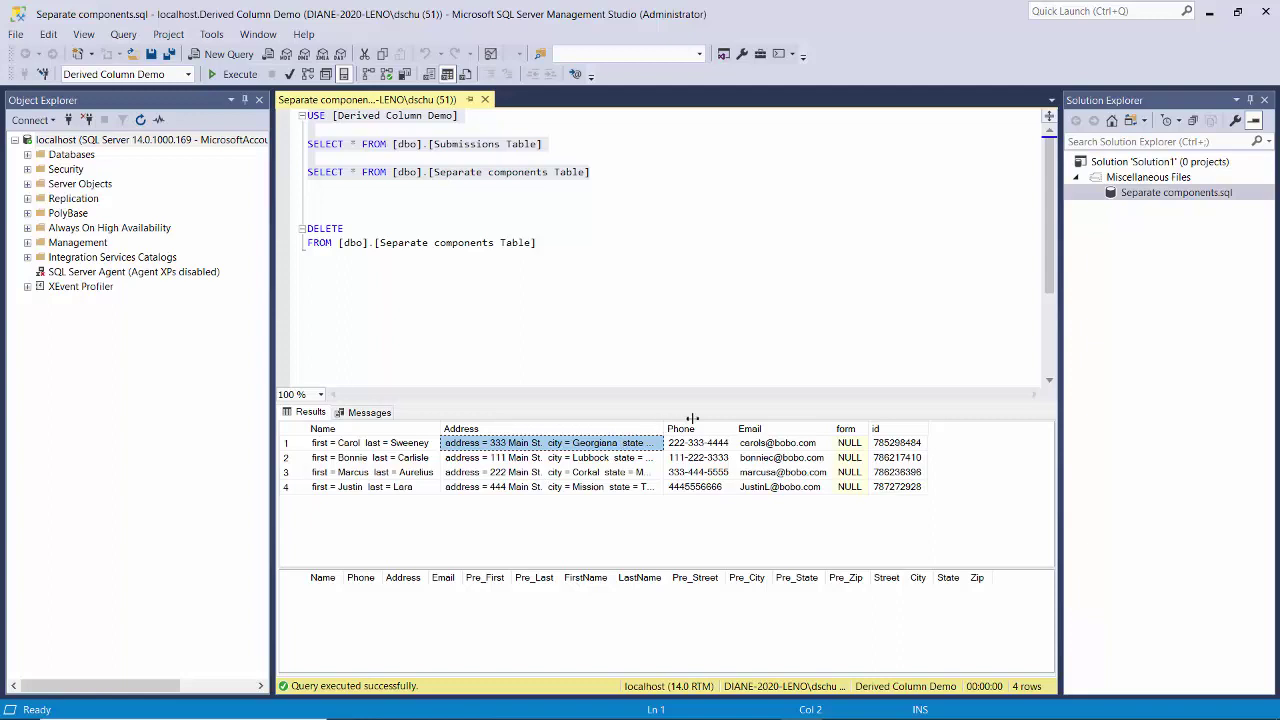
pyautogui.moveTo(692, 418); pyautogui.dragTo(740, 424)
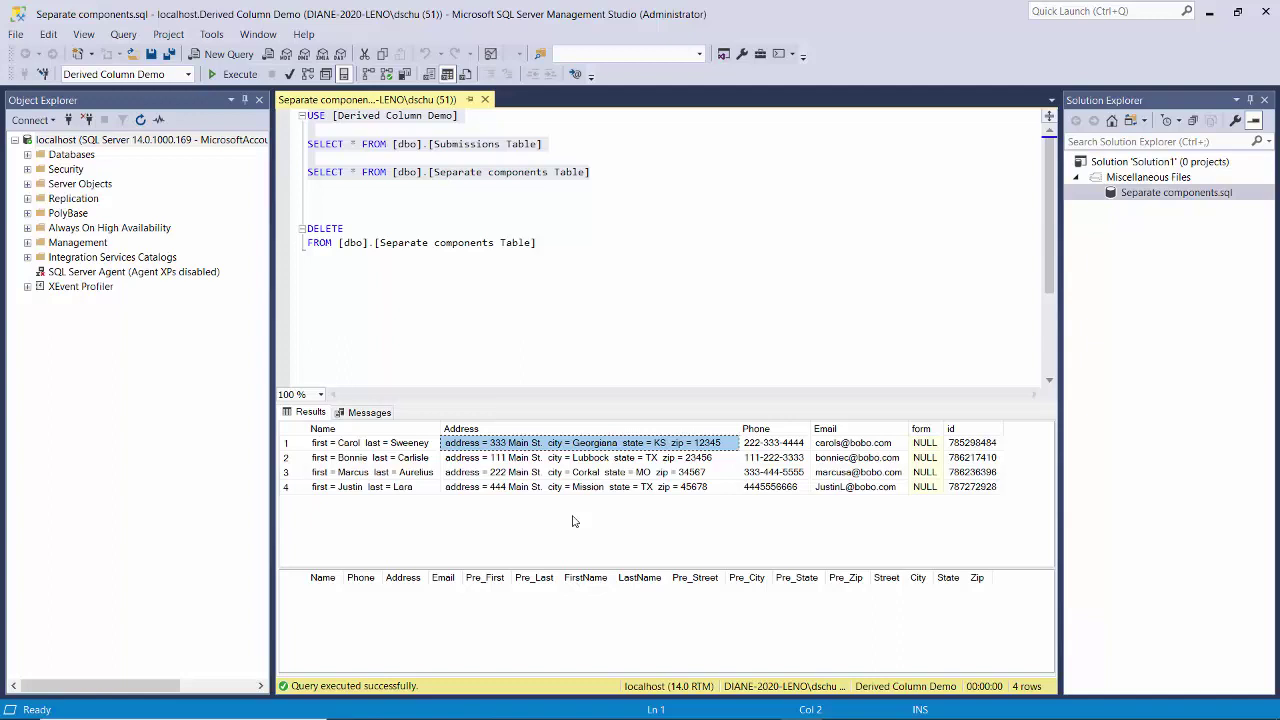
# Switch to the Notepad notes on TOKEN and examine the newline separators in the sample name and address strings
pyautogui.moveTo(676, 712)
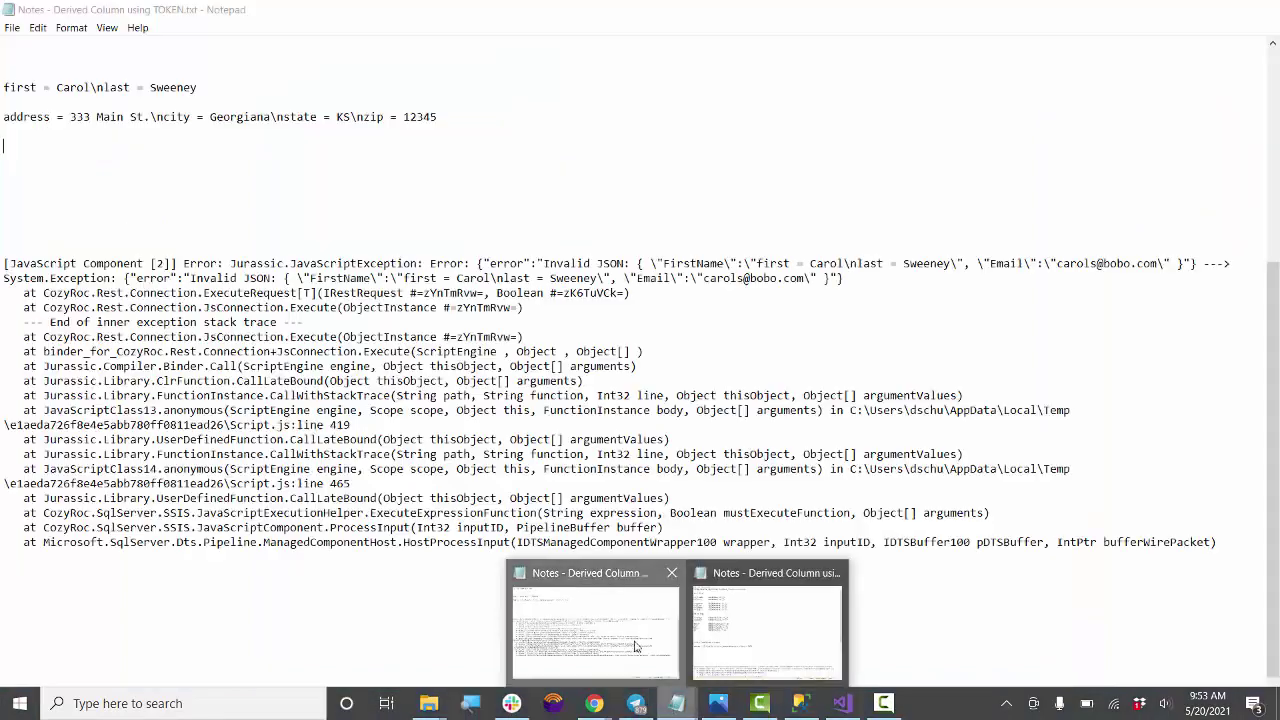
pyautogui.click(634, 647)
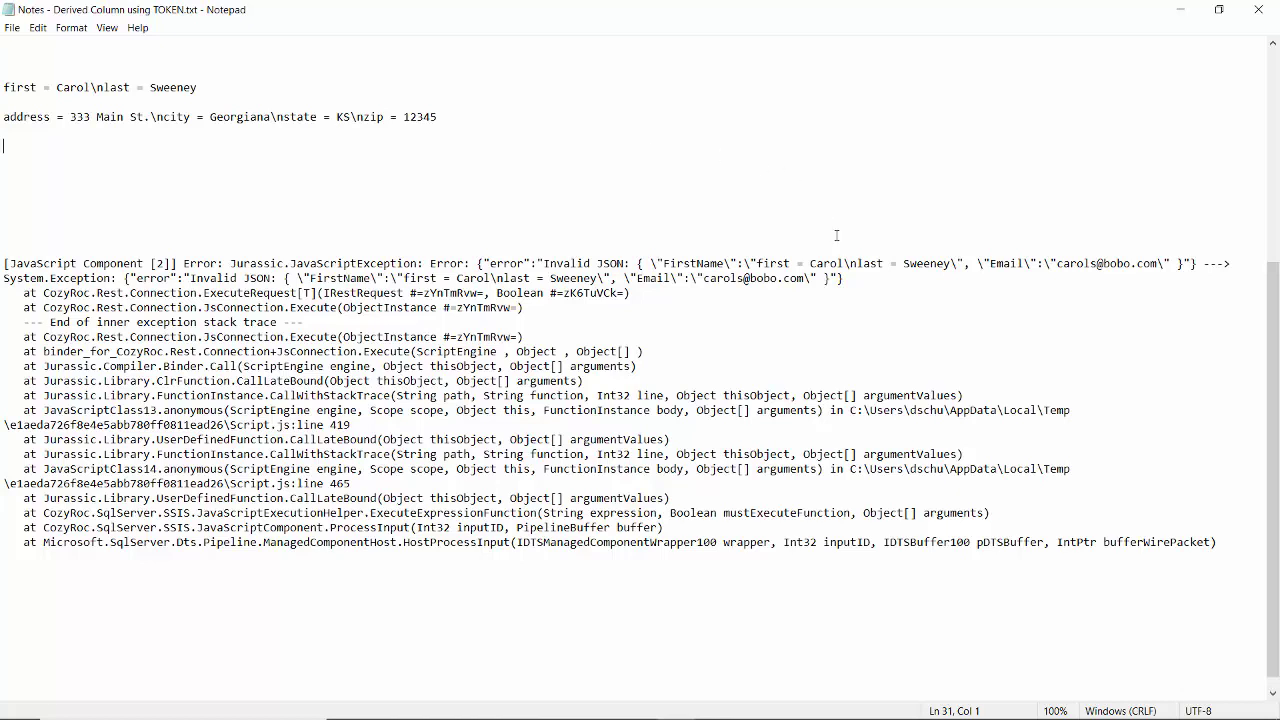
pyautogui.moveTo(843, 263); pyautogui.dragTo(860, 263)
pyautogui.moveTo(201, 86); pyautogui.dragTo(3, 89)
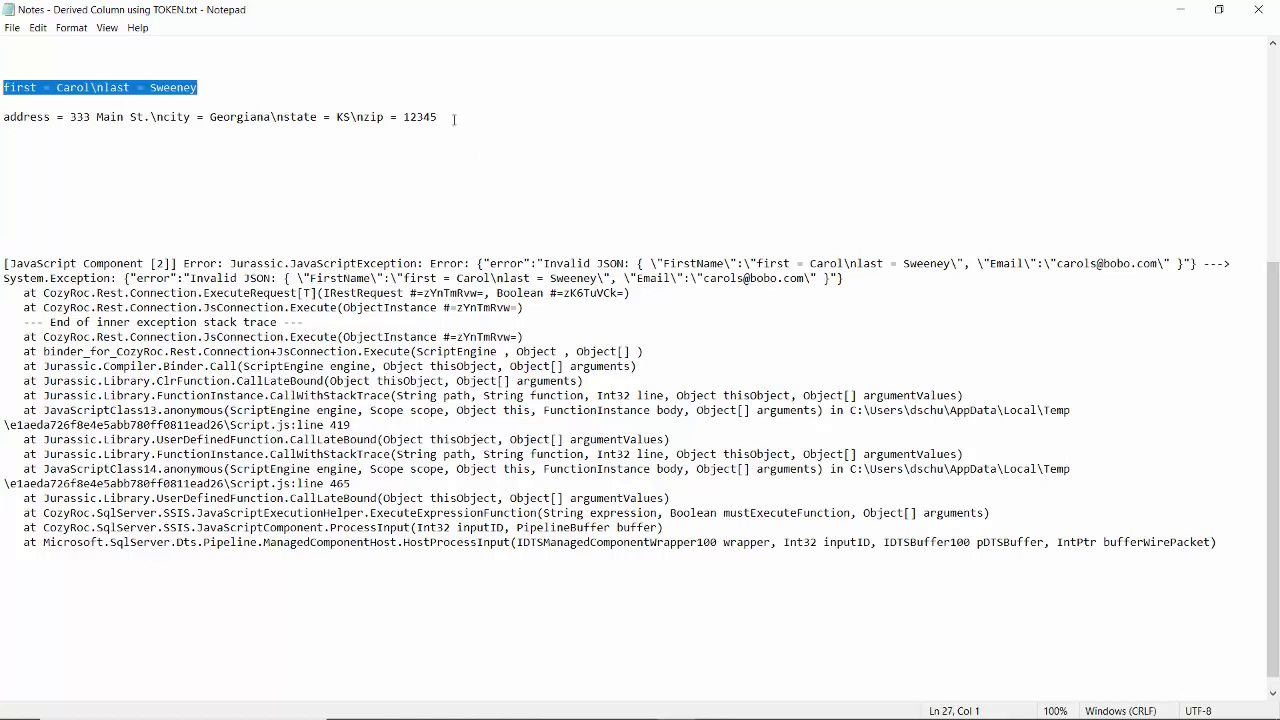
pyautogui.moveTo(441, 117); pyautogui.dragTo(3, 117)
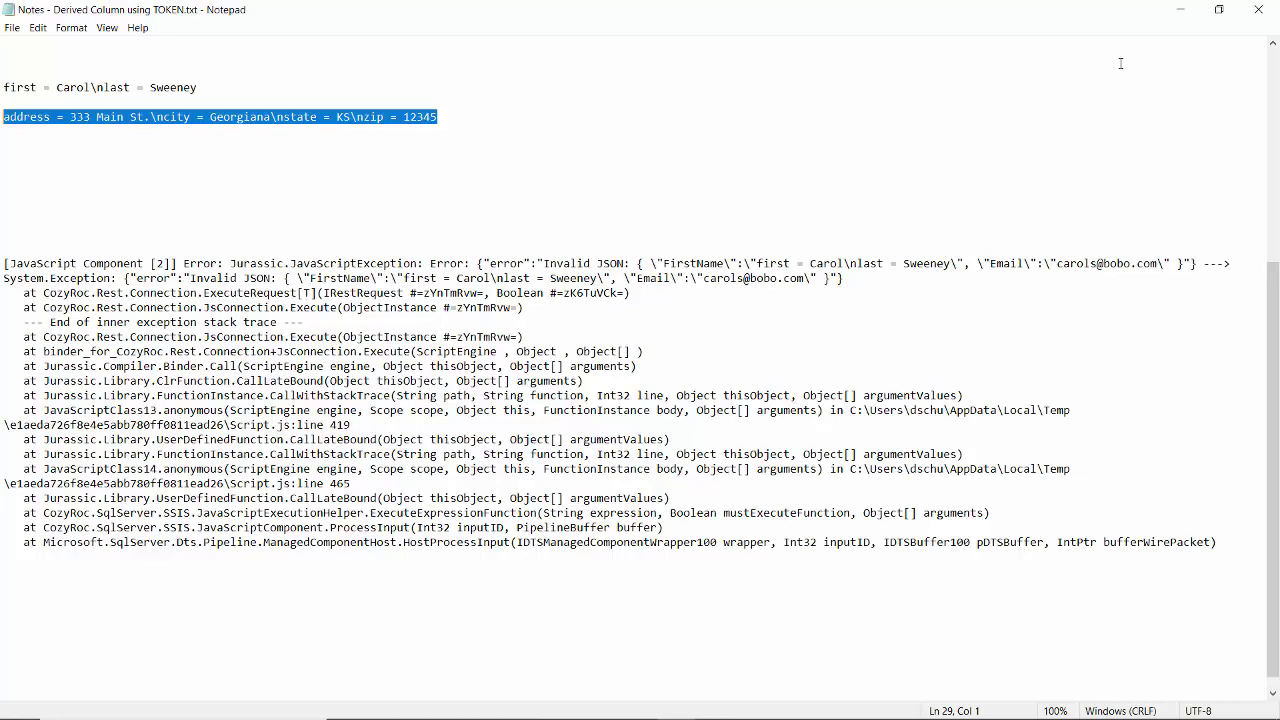
pyautogui.click(1180, 9)
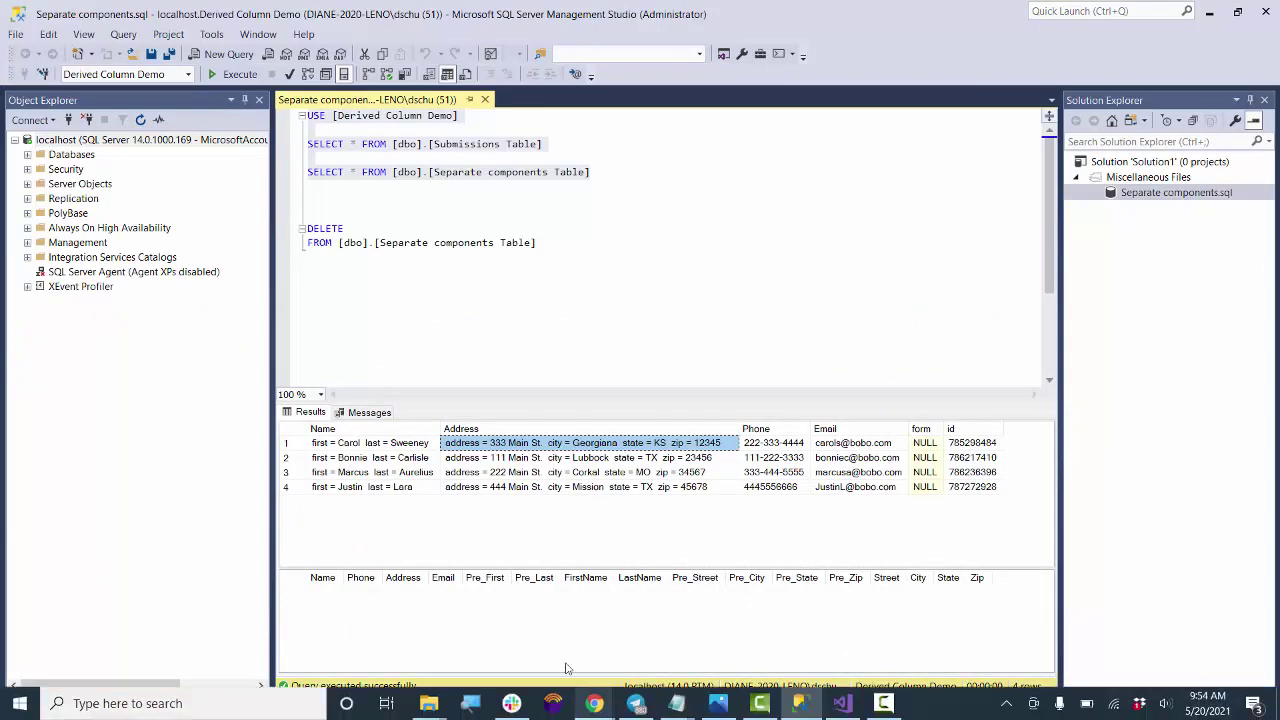
# Open the TOKEN expression.jpg image in Photos and read the TOKEN function's syntax and arguments
pyautogui.moveTo(718, 717)
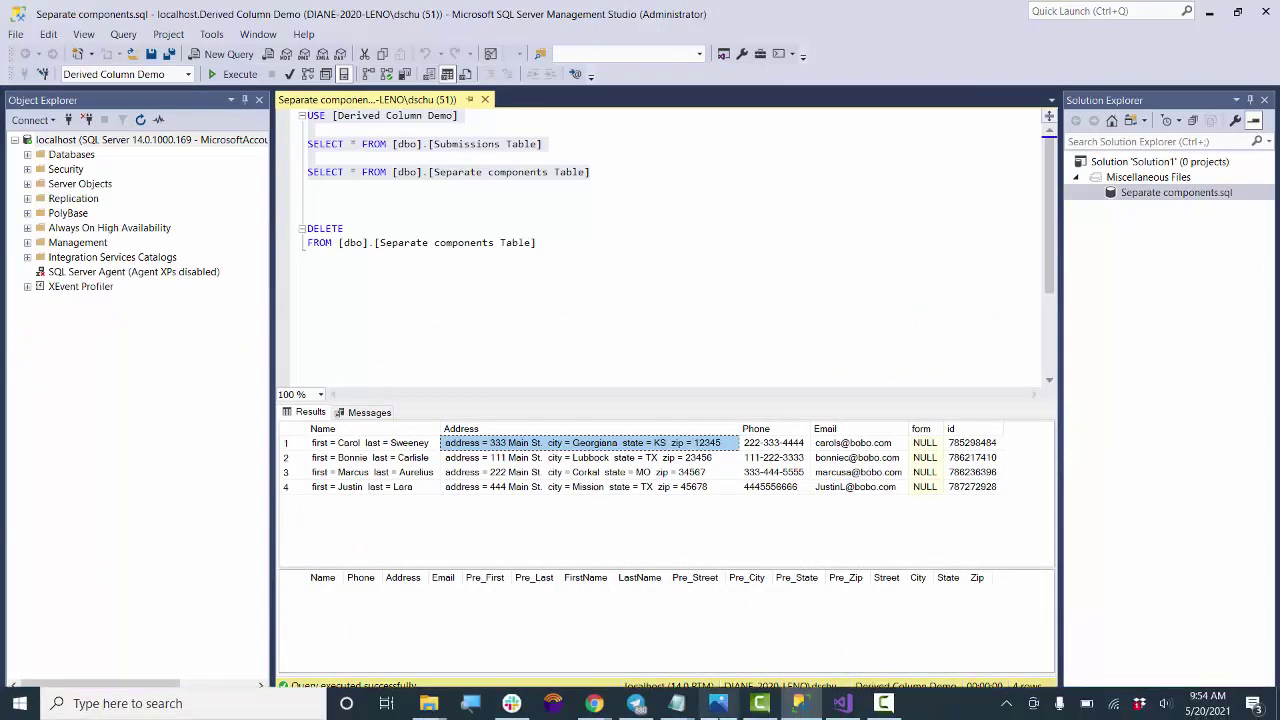
pyautogui.click(717, 705)
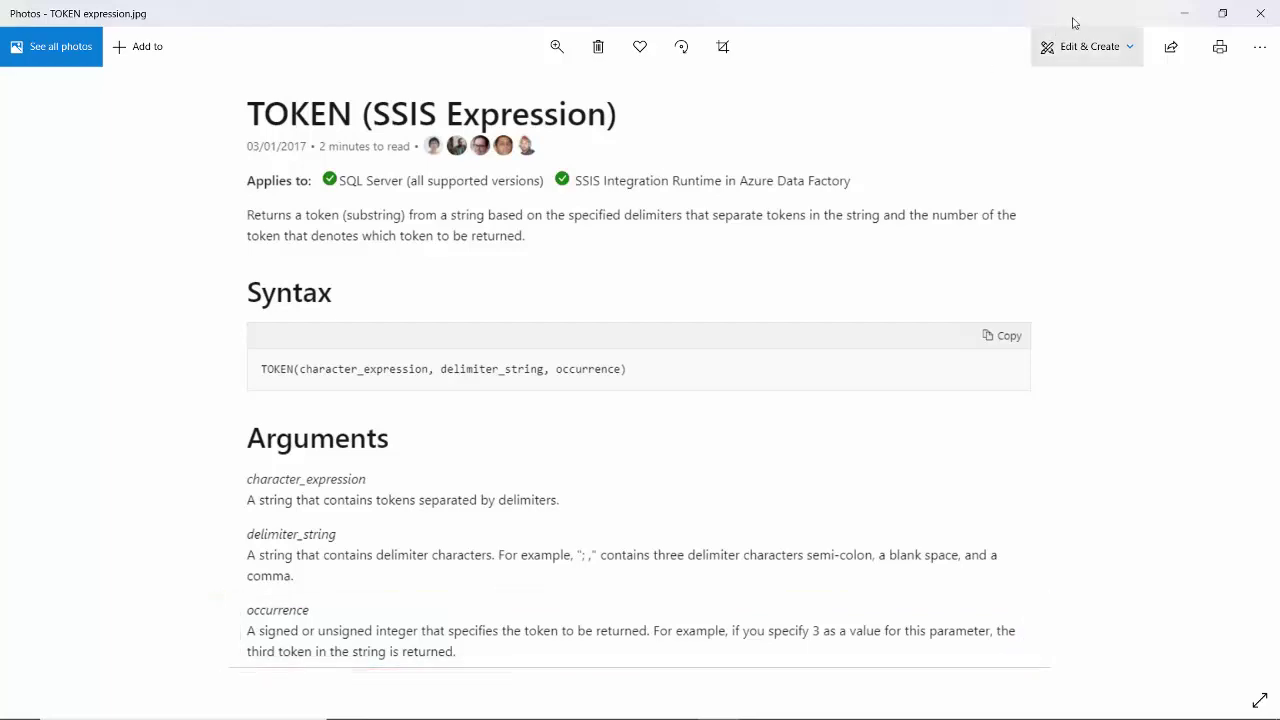
pyautogui.click(1196, 20)
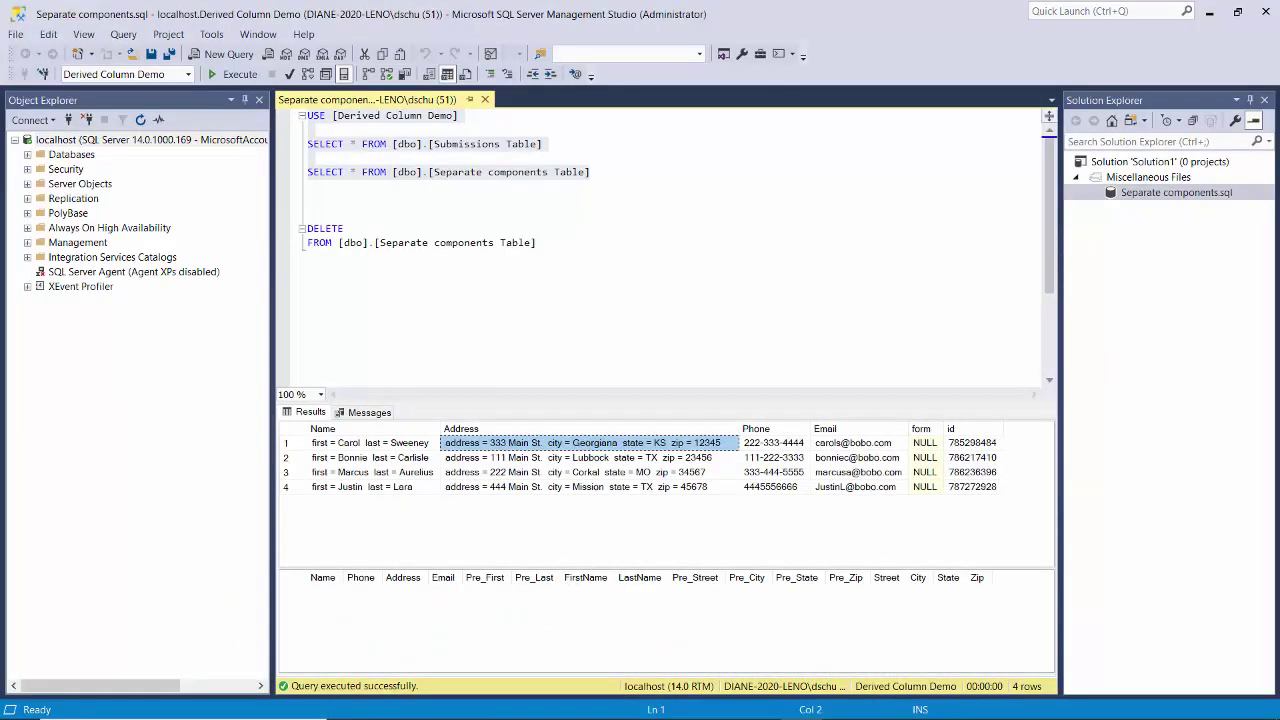
# Switch to Visual Studio, add a Derived Column transformation to the data flow, and connect Read data from Source Table to it
pyautogui.moveTo(766, 715)
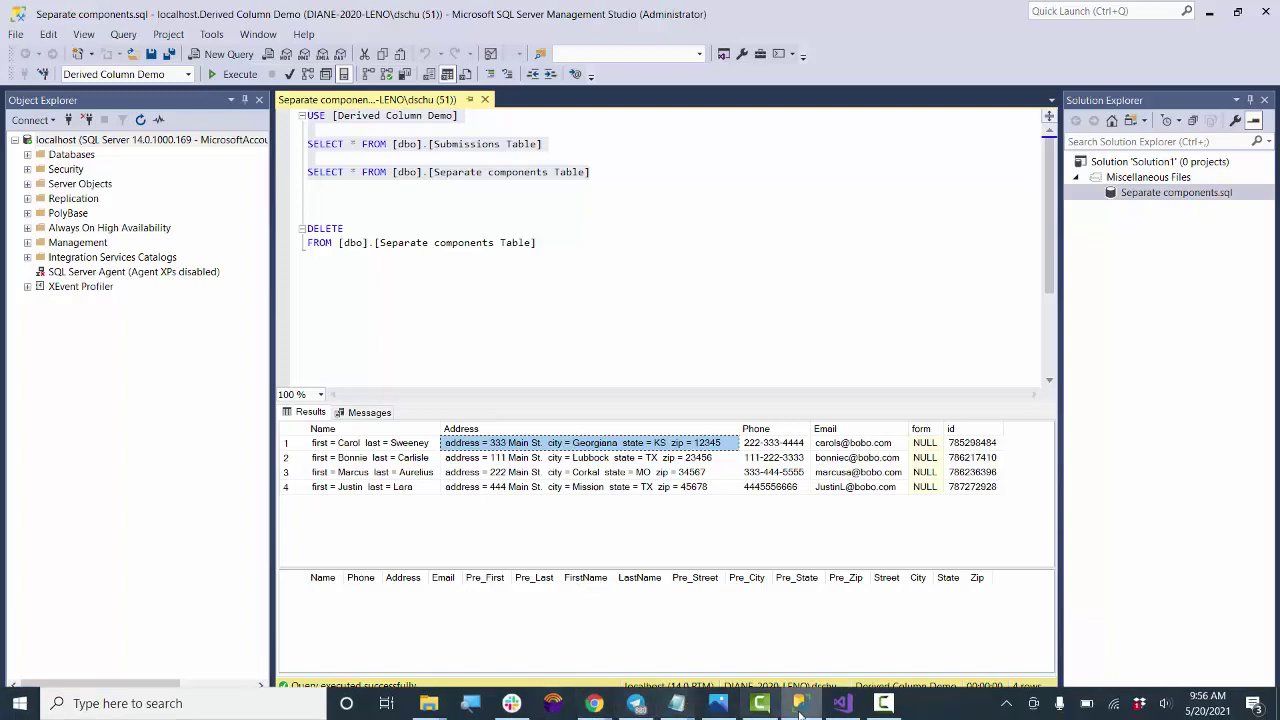
pyautogui.click(849, 708)
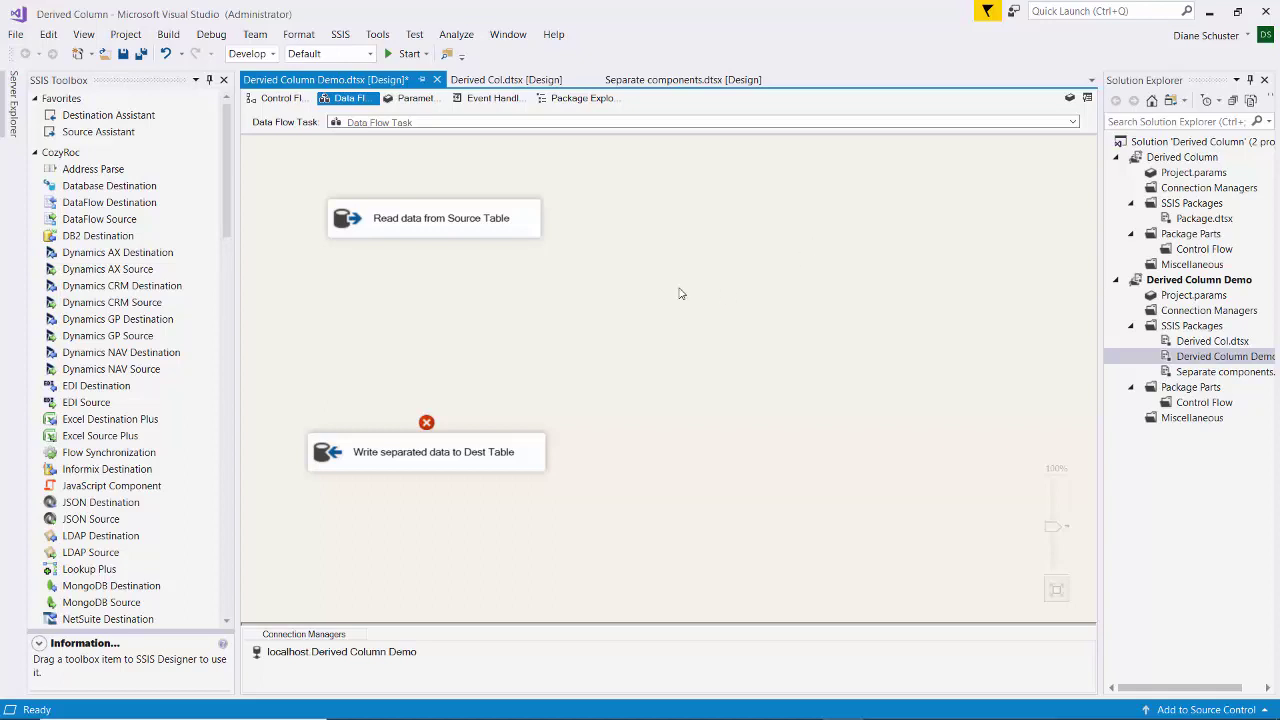
pyautogui.scroll(-10, 92, 345)
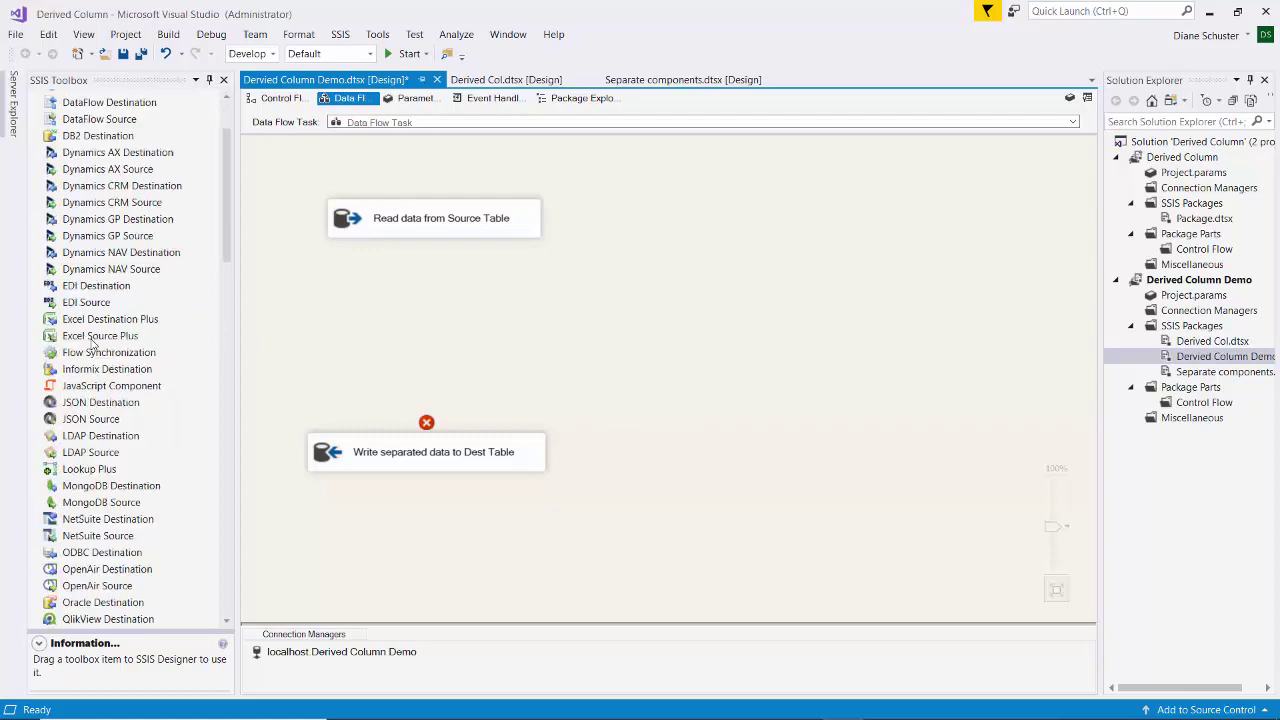
pyautogui.scroll(-10, 92, 343)
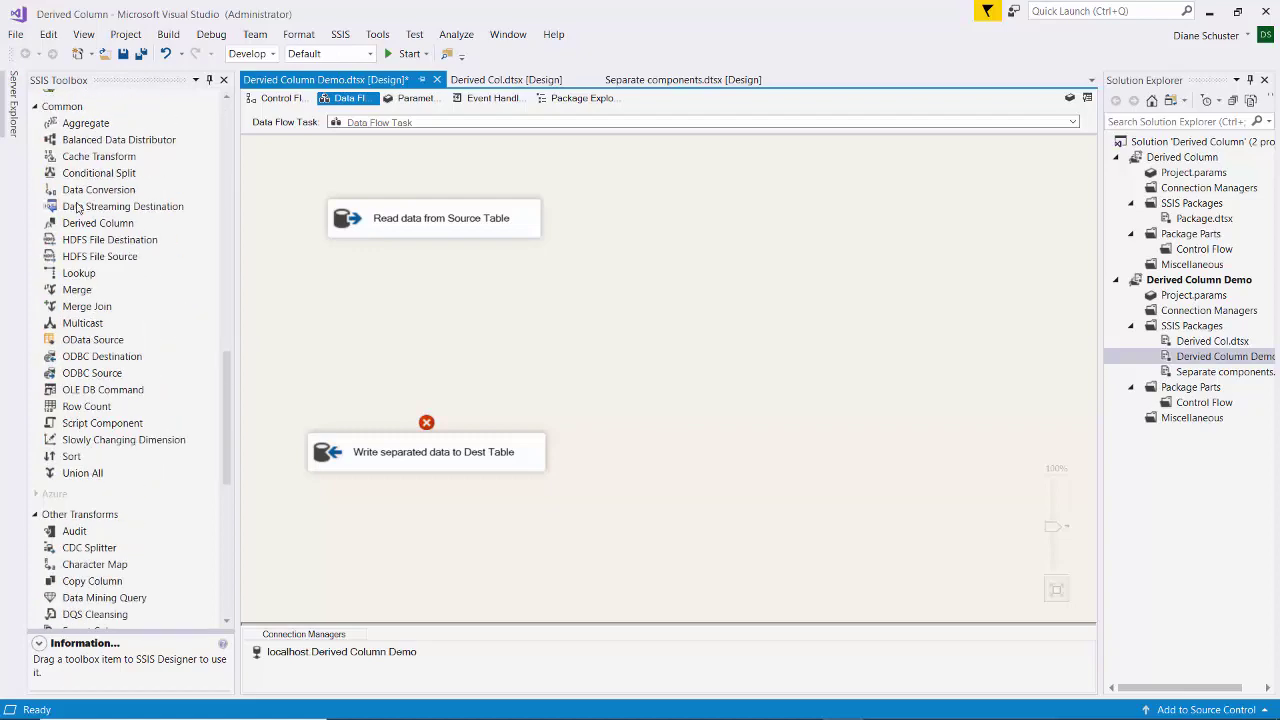
pyautogui.moveTo(78, 225); pyautogui.dragTo(328, 280)
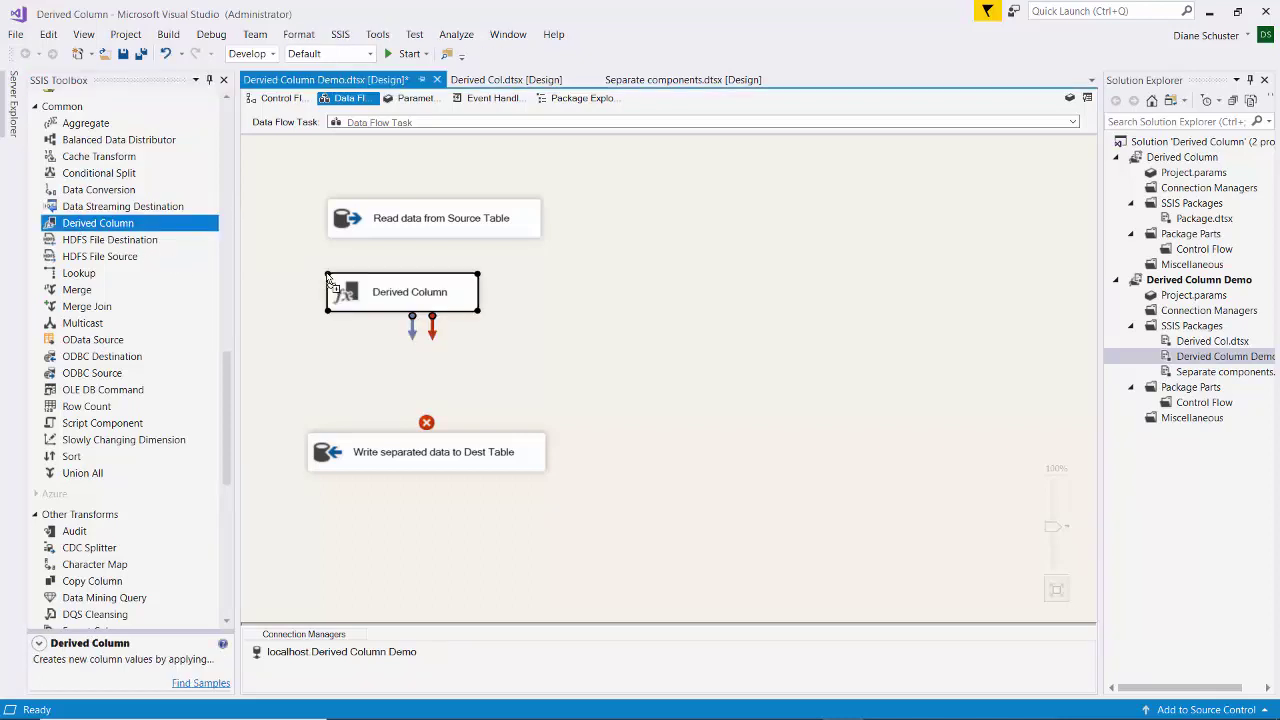
pyautogui.click(450, 233)
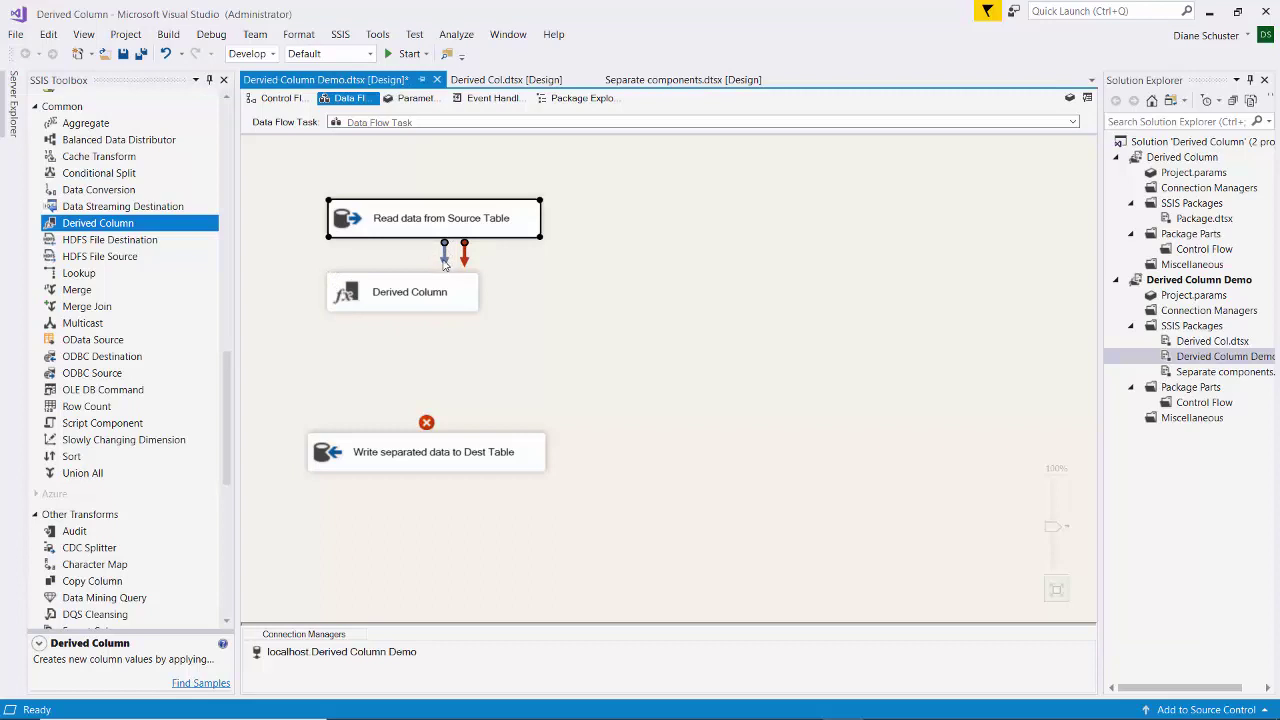
pyautogui.moveTo(445, 262); pyautogui.dragTo(443, 298)
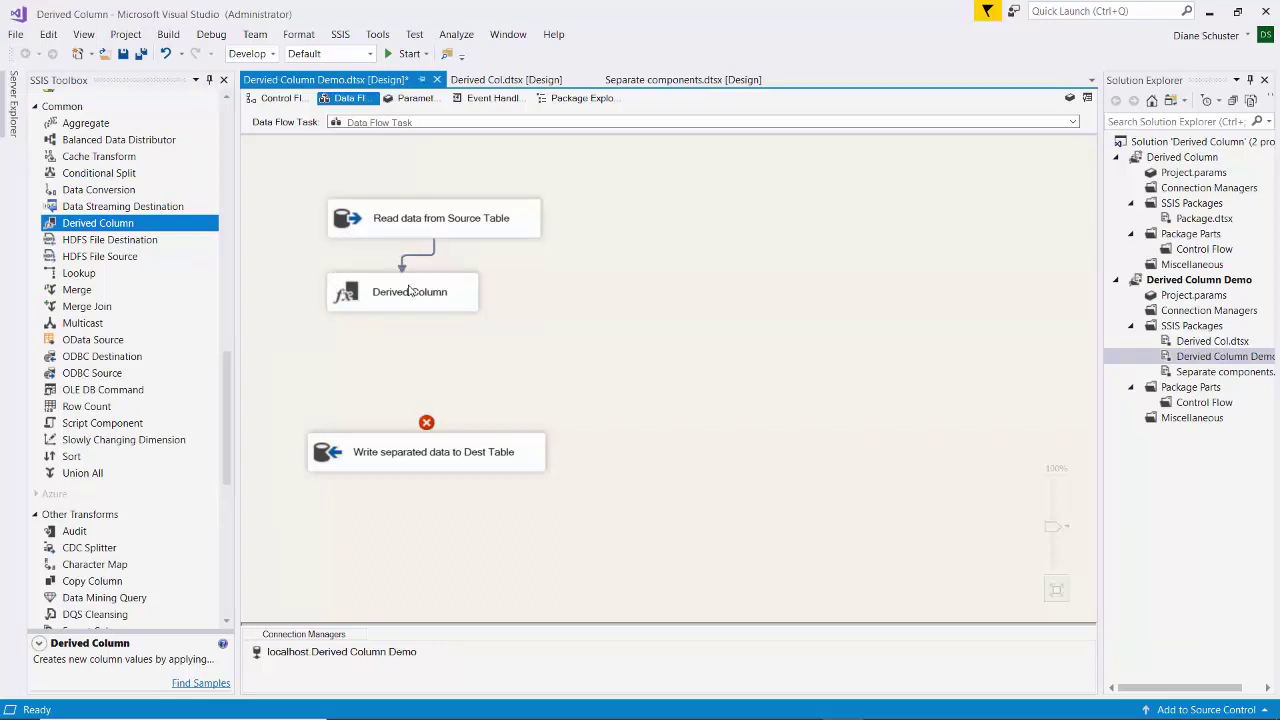
# Rename the Derived Column transformation as Step one and align it beneath the source component
pyautogui.click(407, 297)
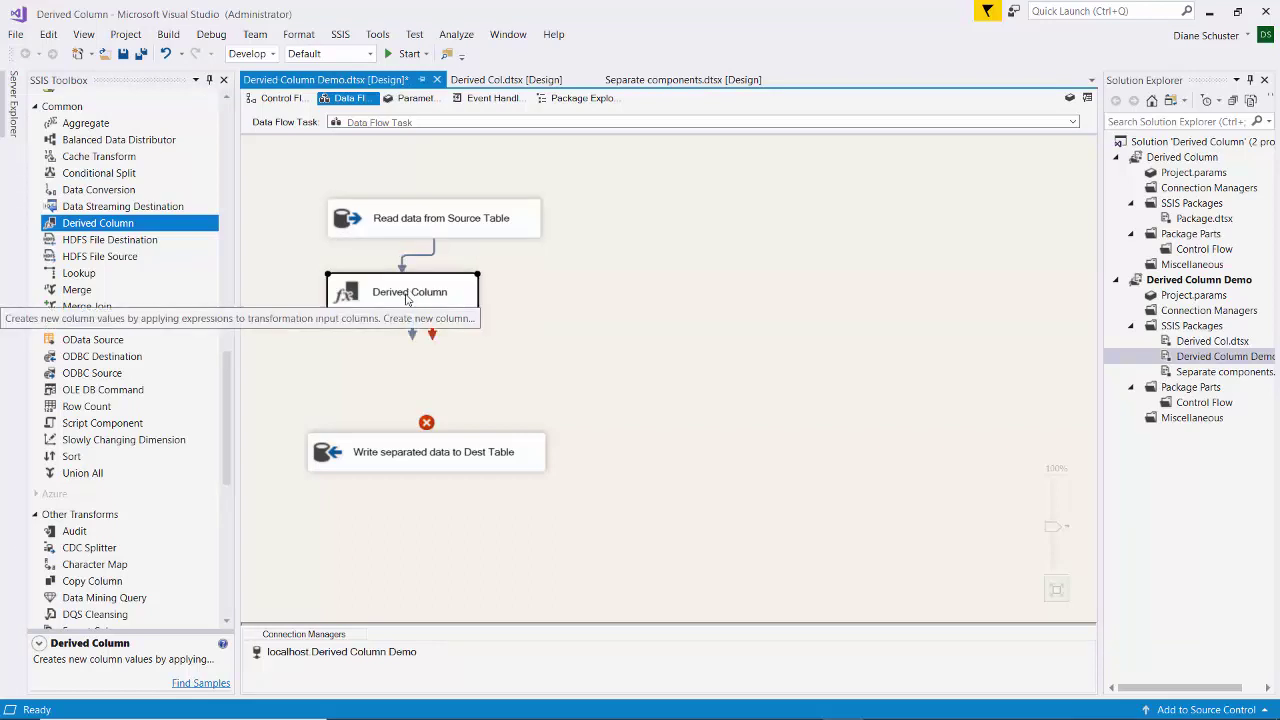
pyautogui.click(407, 297)
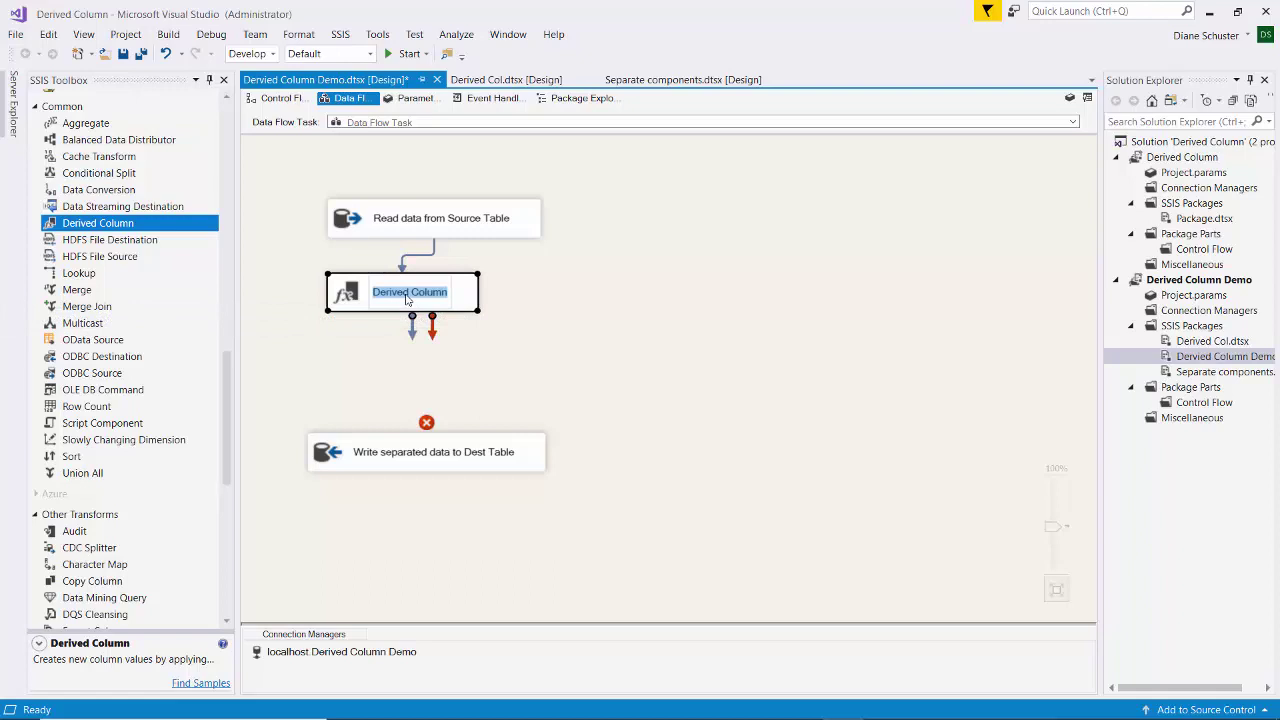
pyautogui.write('Step one')
pyautogui.press('Return')
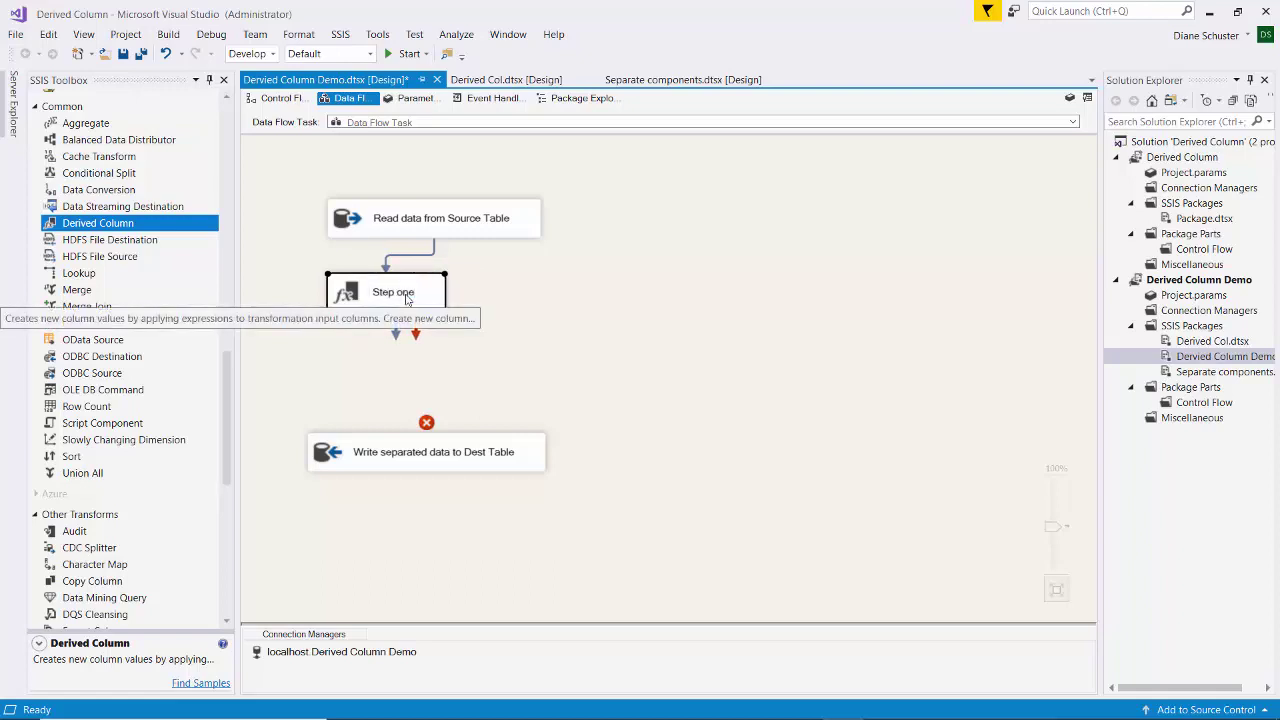
pyautogui.moveTo(426, 290); pyautogui.dragTo(464, 292)
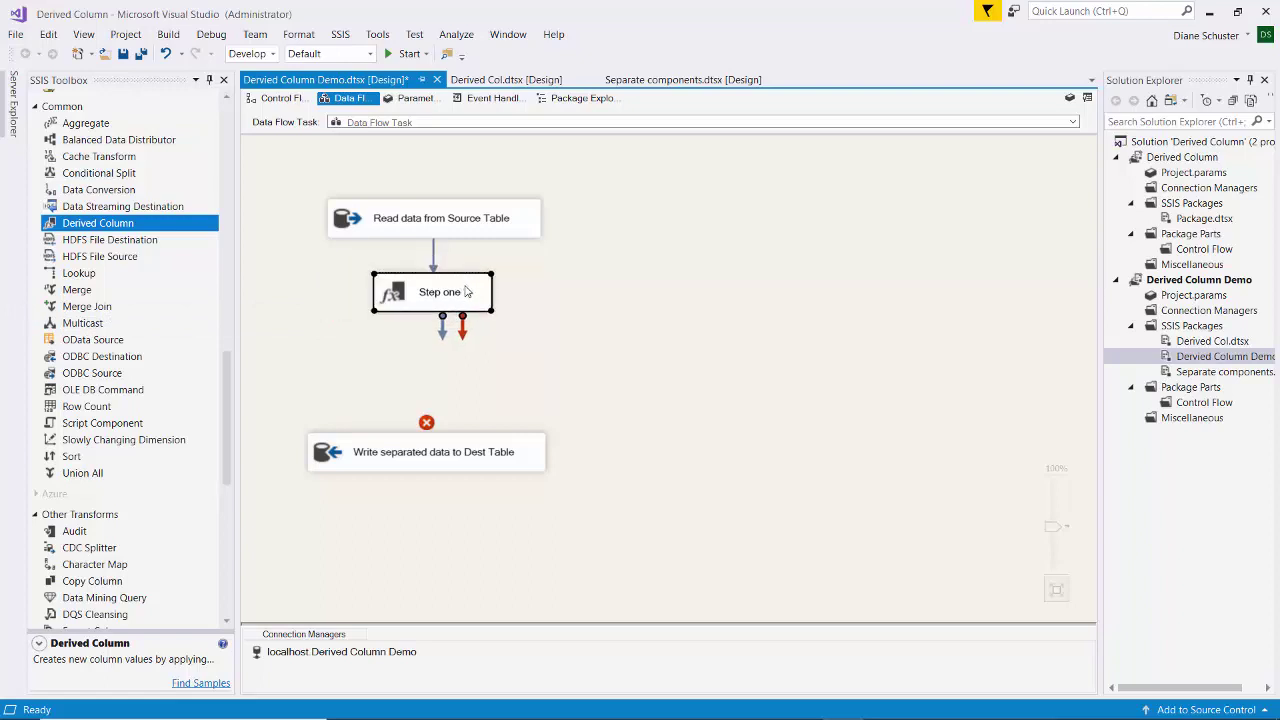
# In the Step one transformation, add a new column Pre_First with the expression TOKEN(Name,"\n",1)
pyautogui.doubleClick(465, 291)
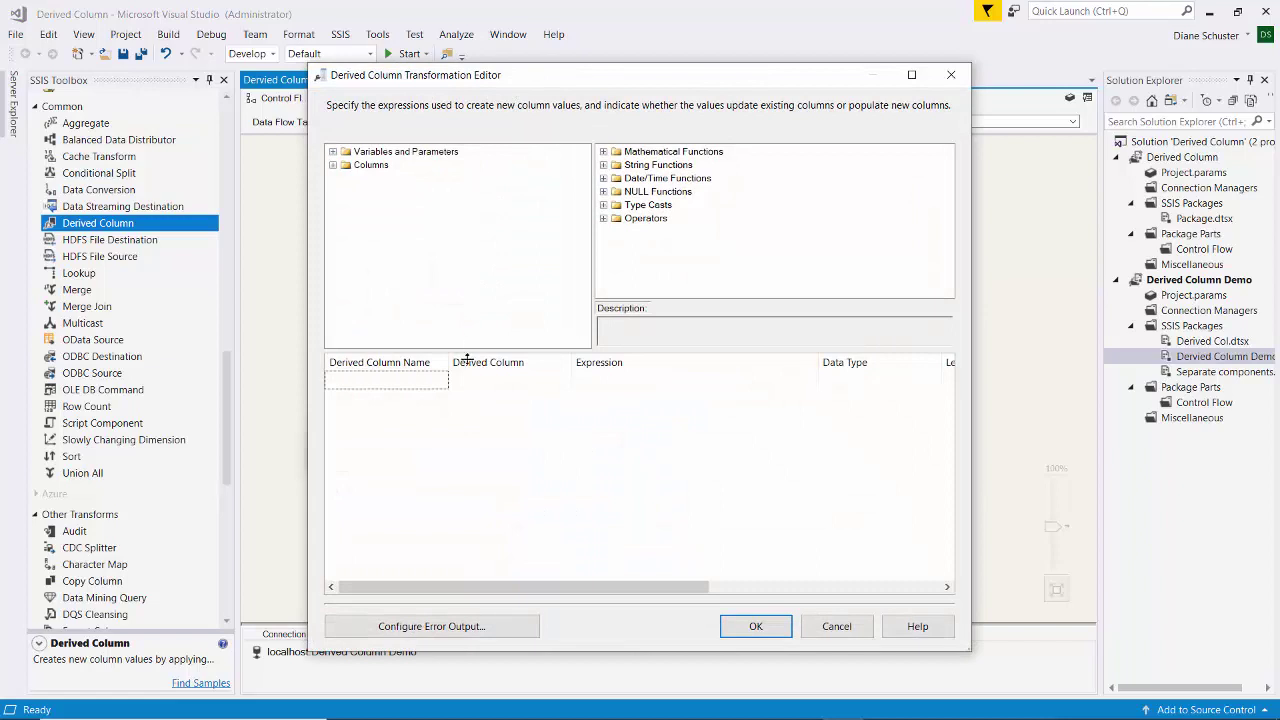
pyautogui.click(418, 379)
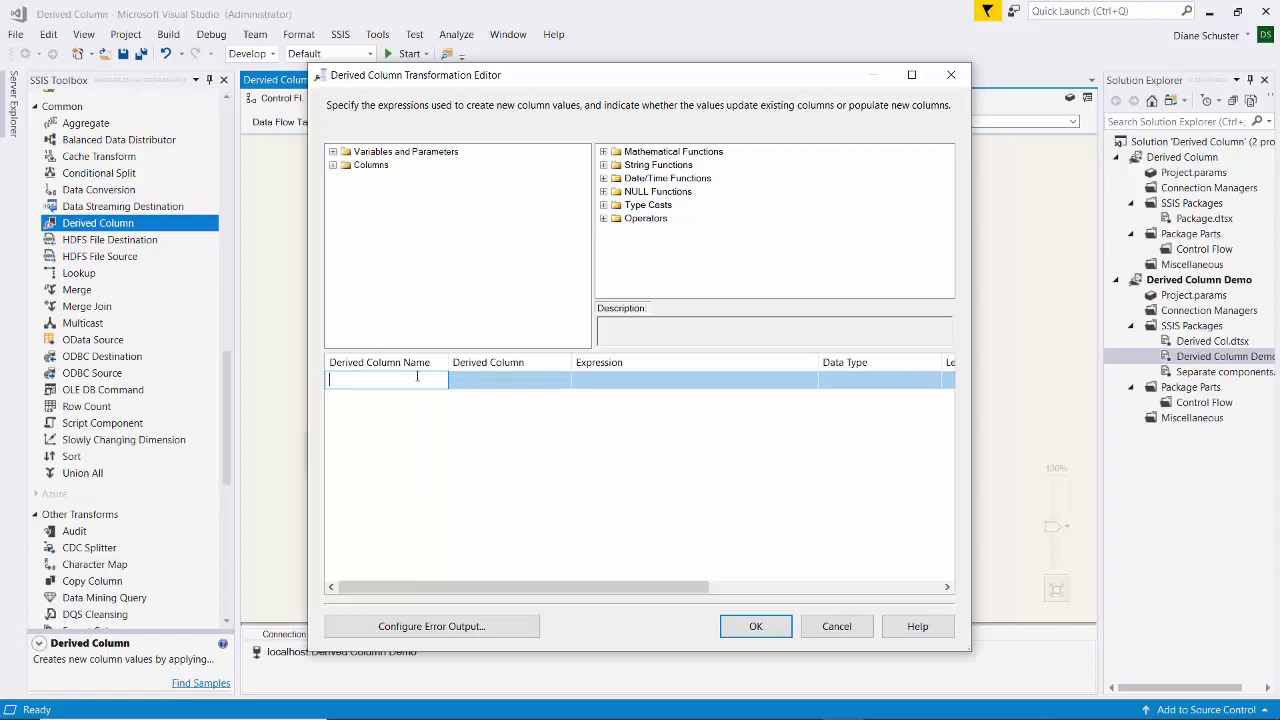
pyautogui.write('Pre')
pyautogui.write('_First')
pyautogui.press('Tab')
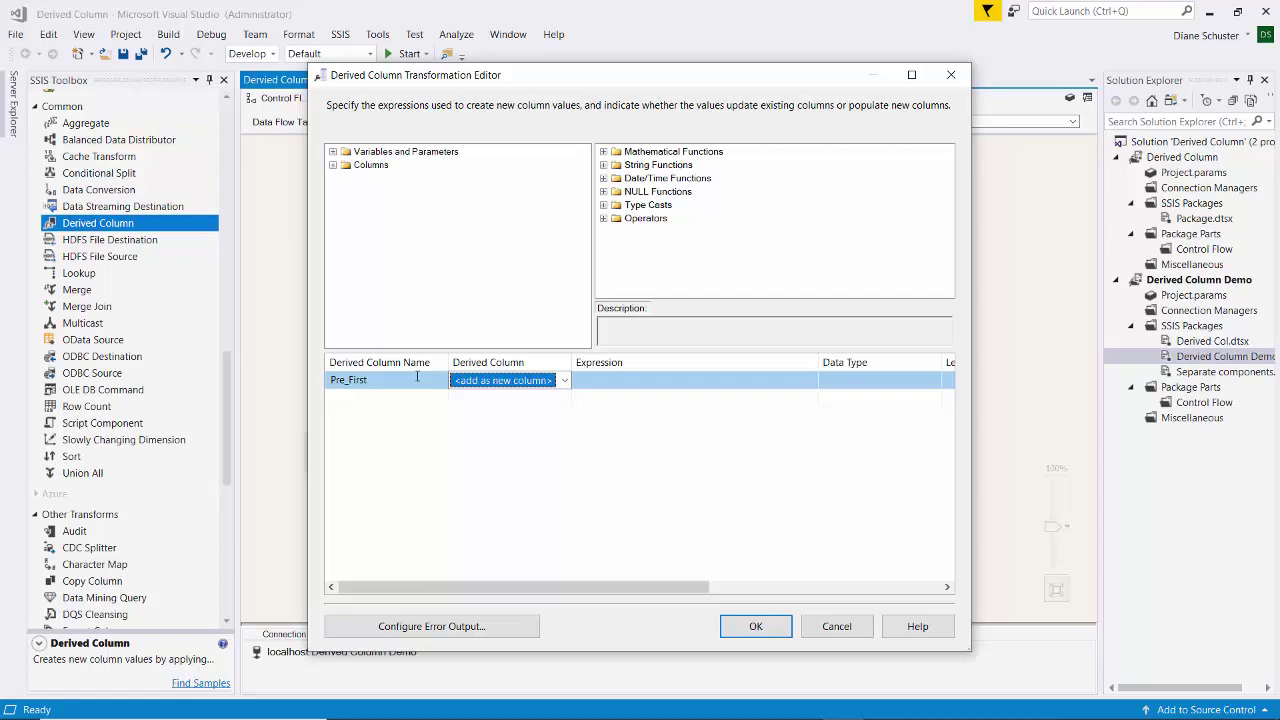
pyautogui.press('Tab')
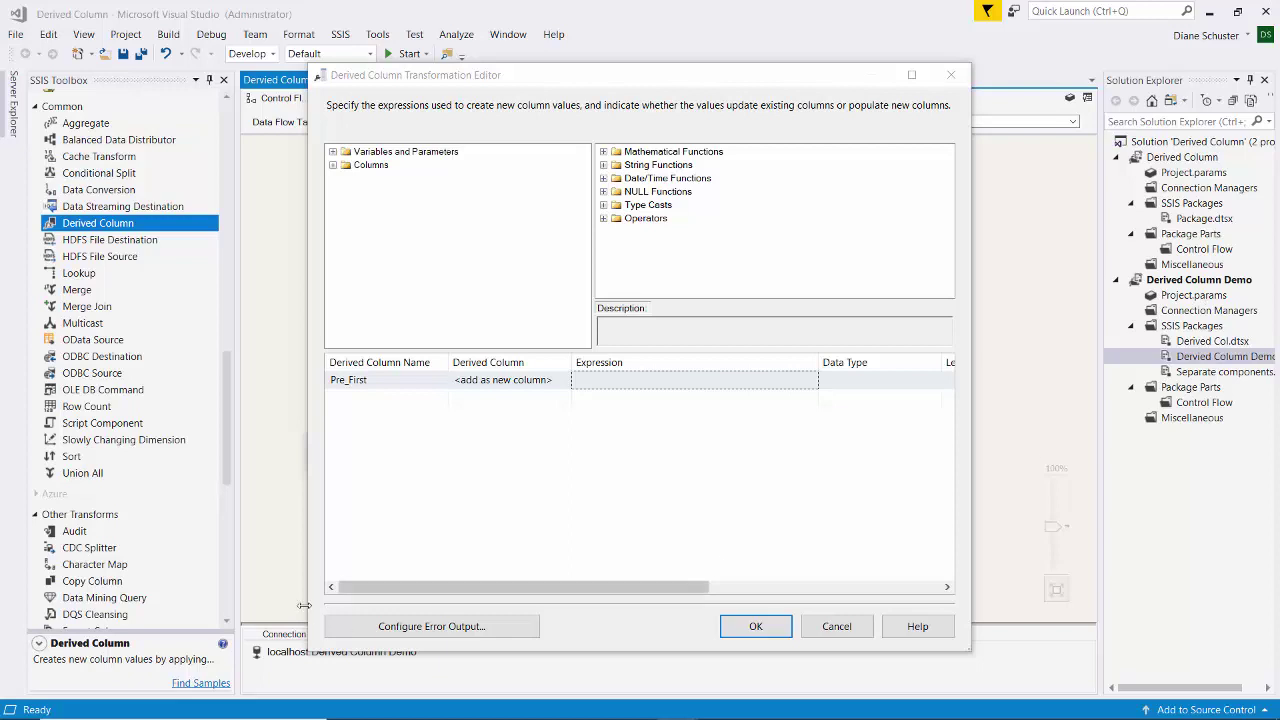
pyautogui.click(580, 380)
pyautogui.hotkey('ctrl', 'v')
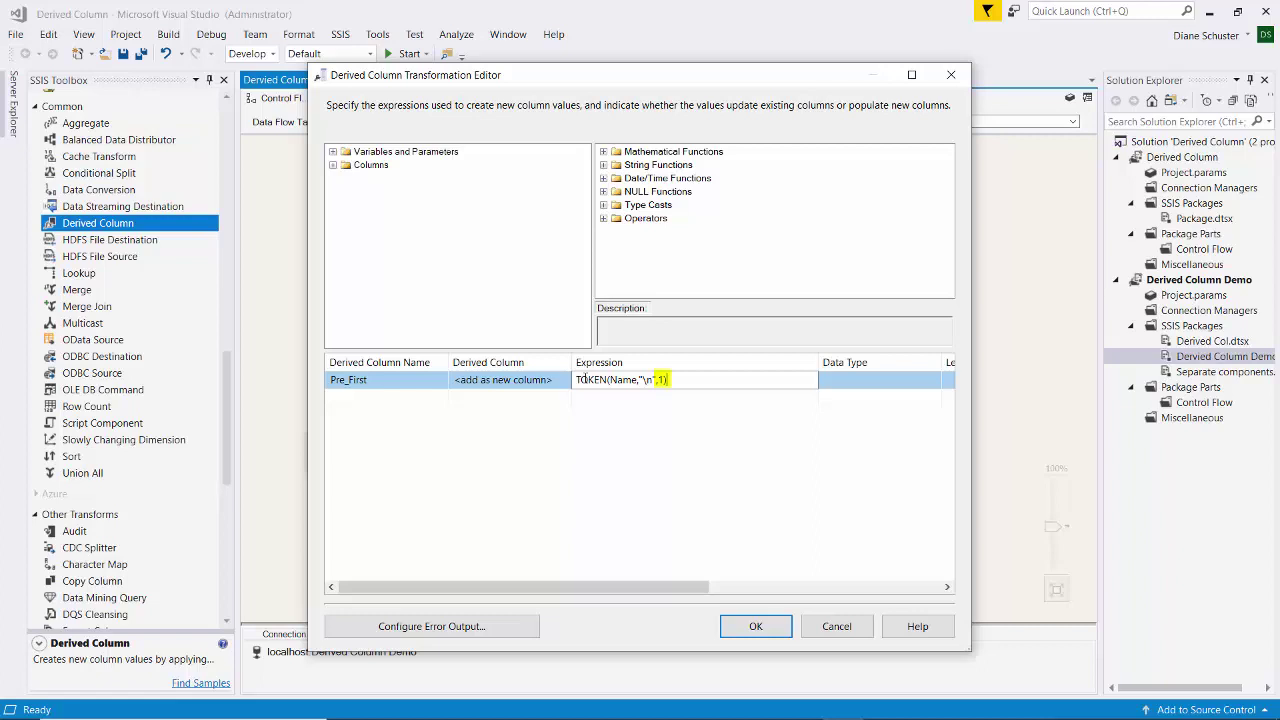
pyautogui.press('Tab')
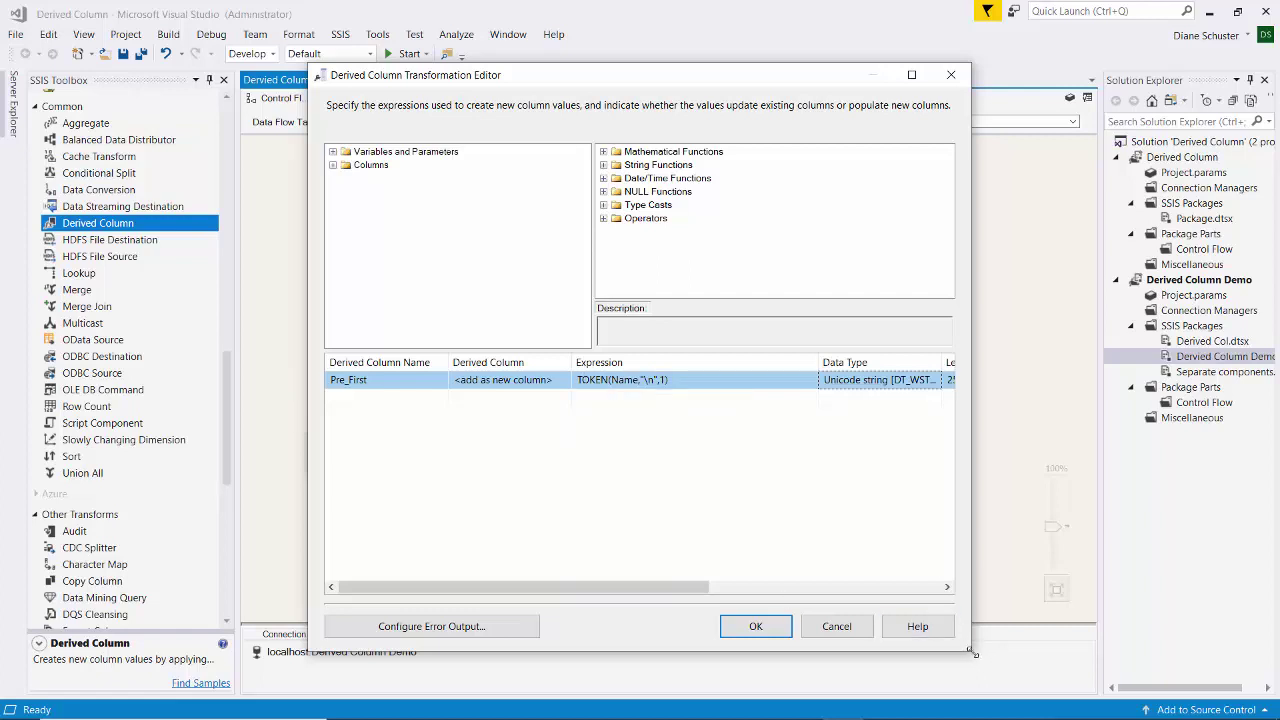
# Enlarge the transformation editor and add a new column Pre_Last with the expression TOKEN(Name,"\n",2)
pyautogui.moveTo(973, 652); pyautogui.dragTo(1200, 647)
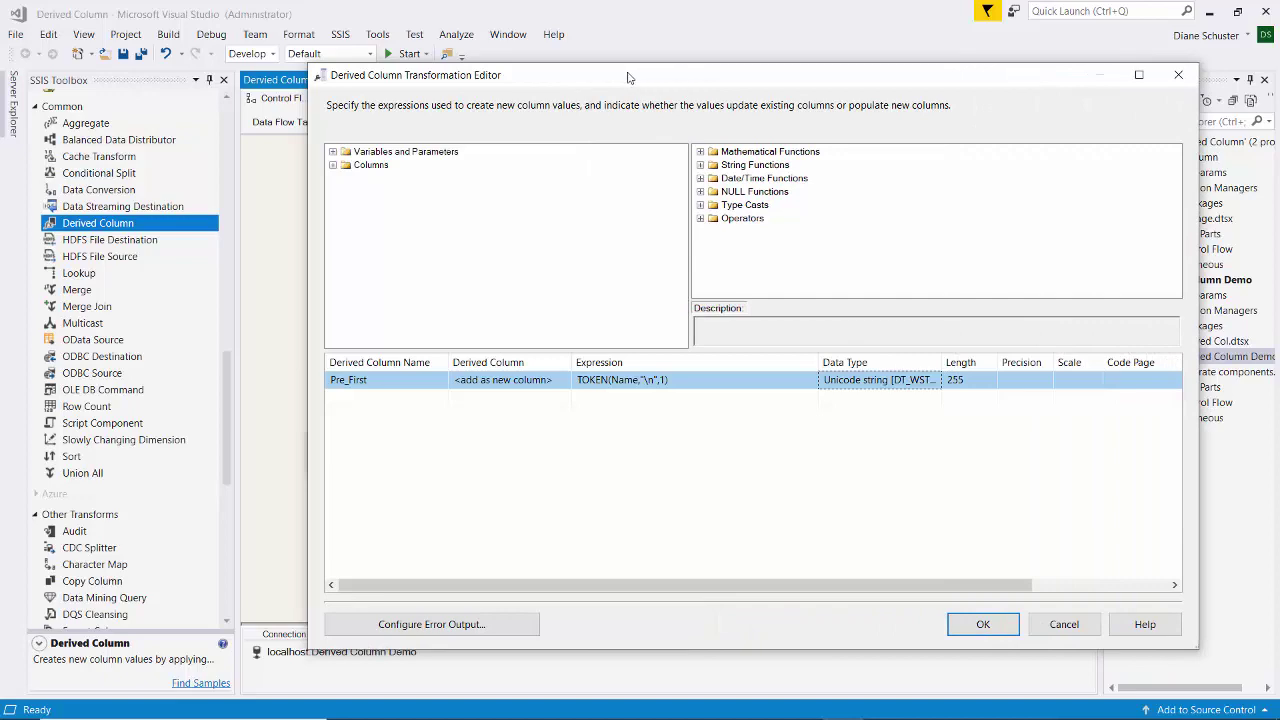
pyautogui.moveTo(628, 77); pyautogui.dragTo(487, 53)
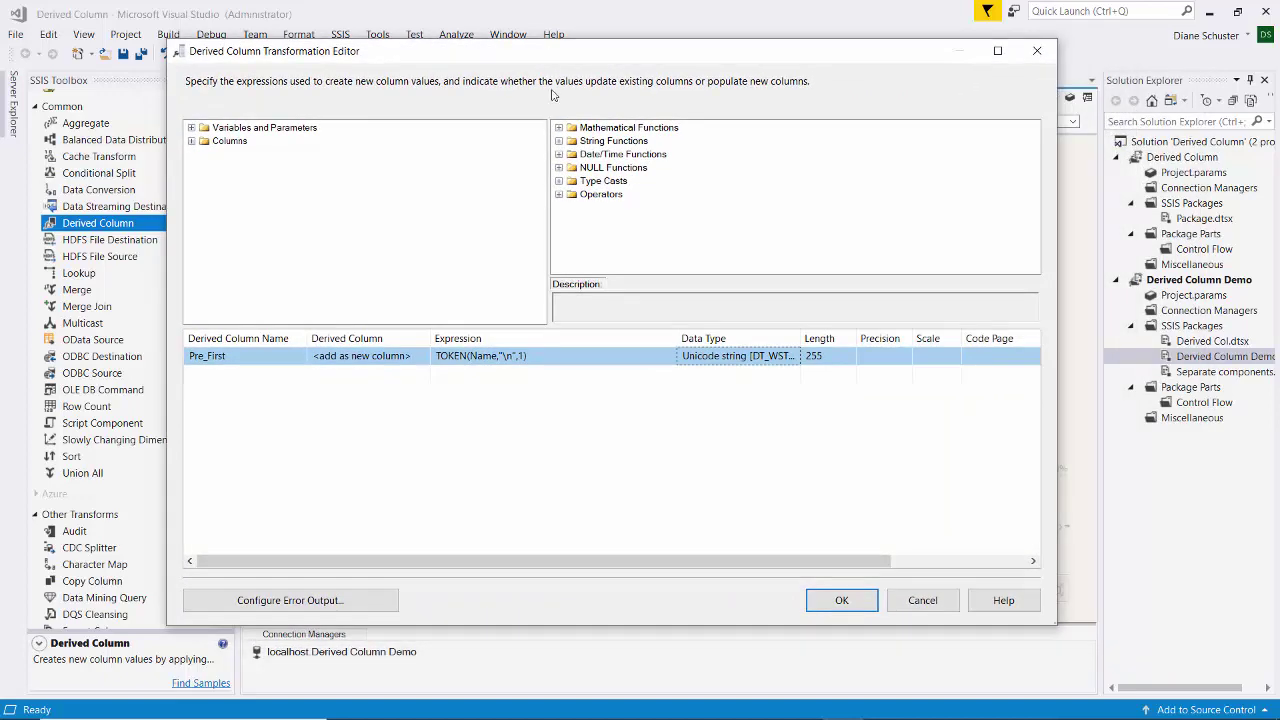
pyautogui.click(239, 375)
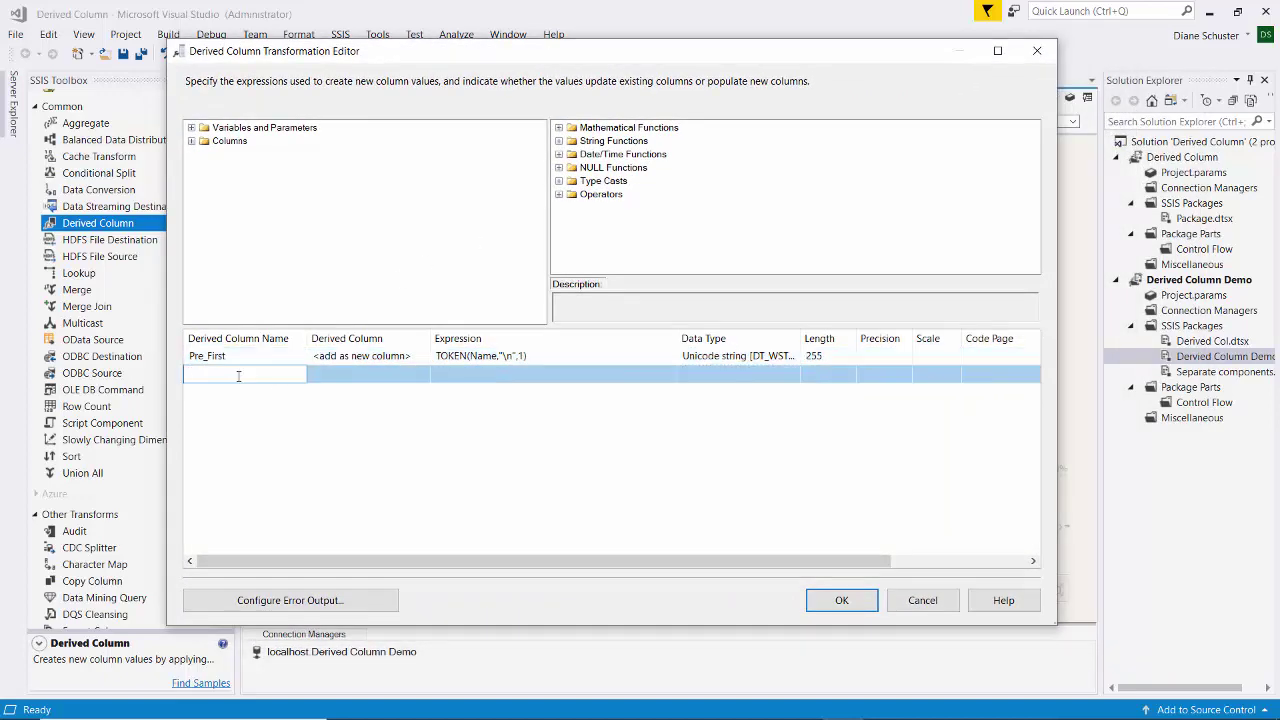
pyautogui.write('Pre_Last')
pyautogui.press('Tab')
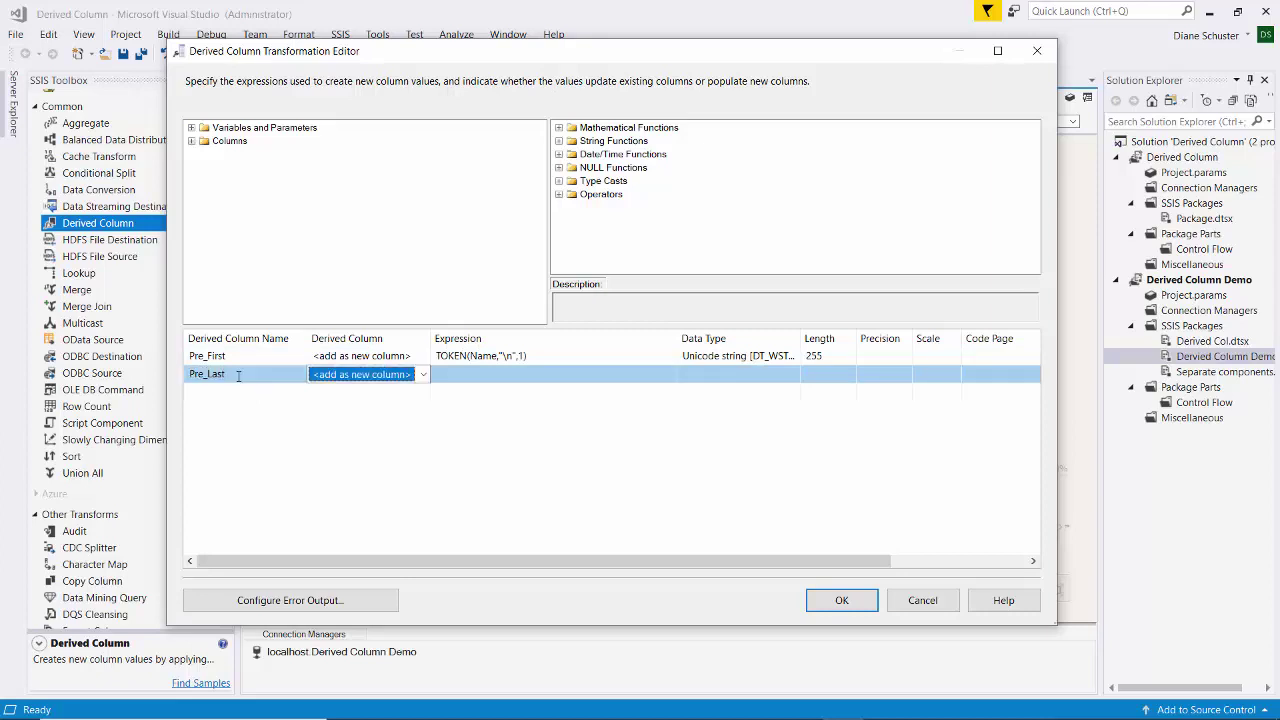
pyautogui.press('Tab')
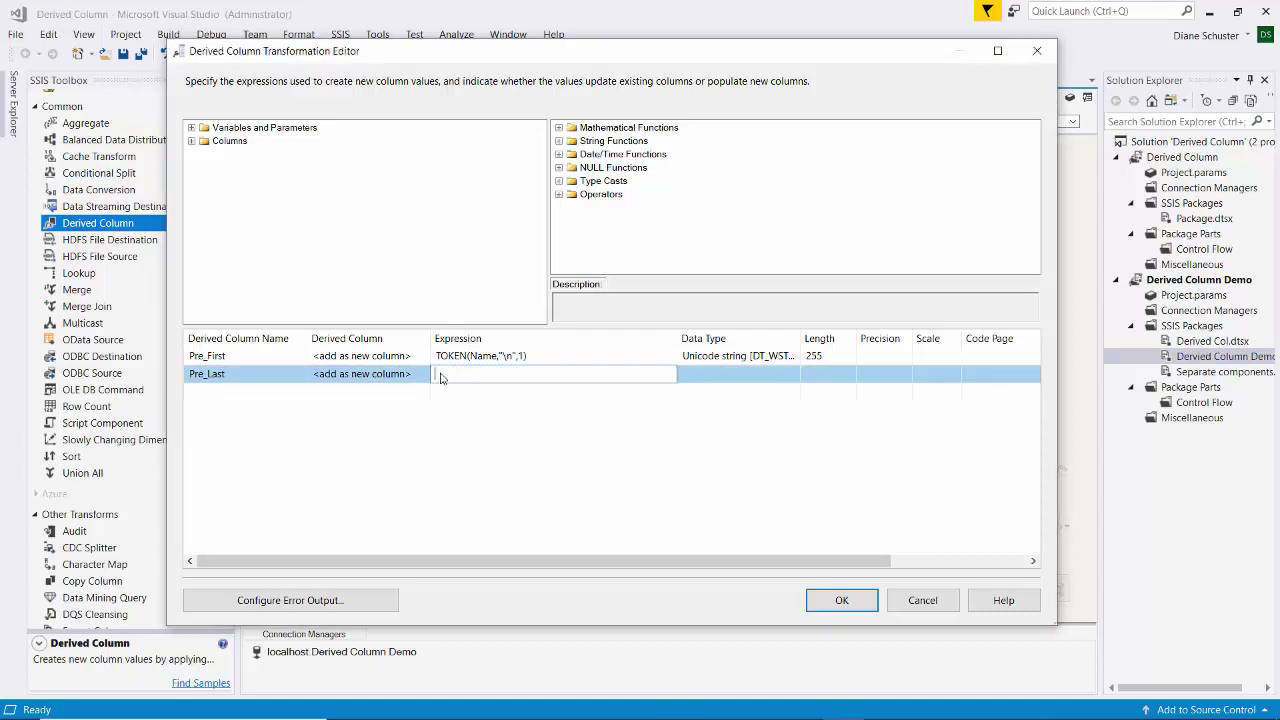
pyautogui.hotkey('ctrl', 'v')
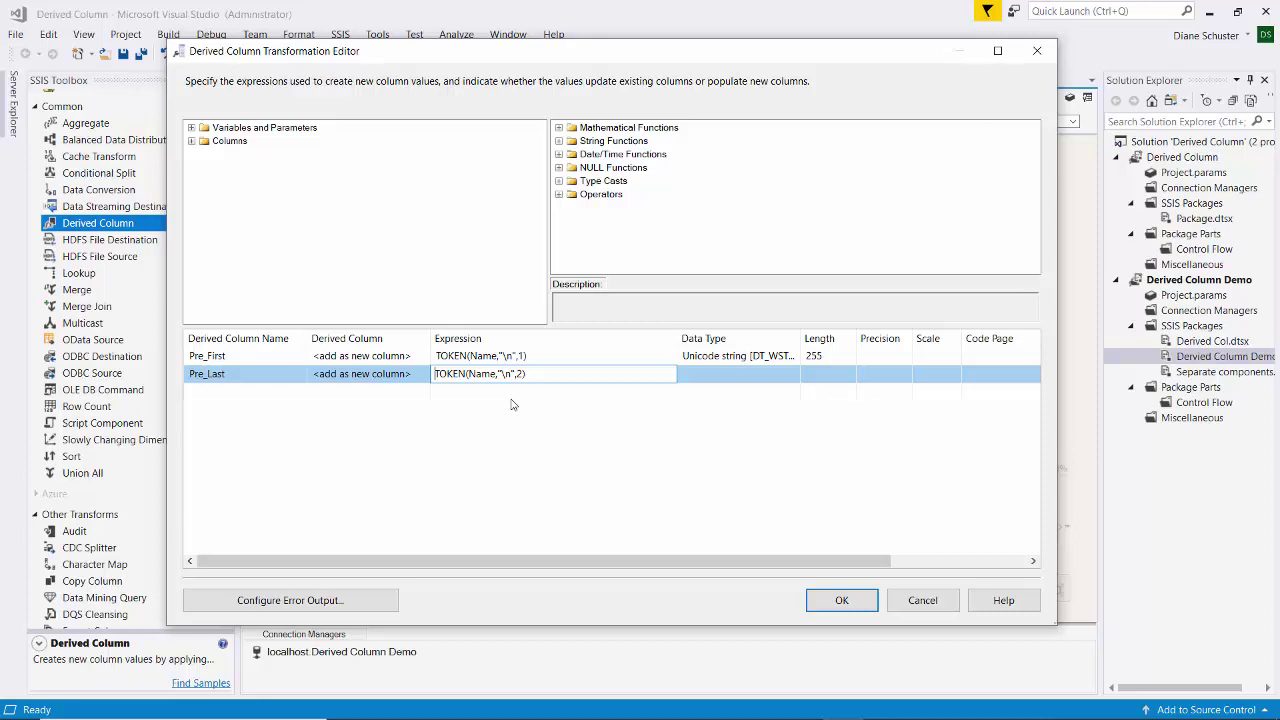
pyautogui.click(540, 454)
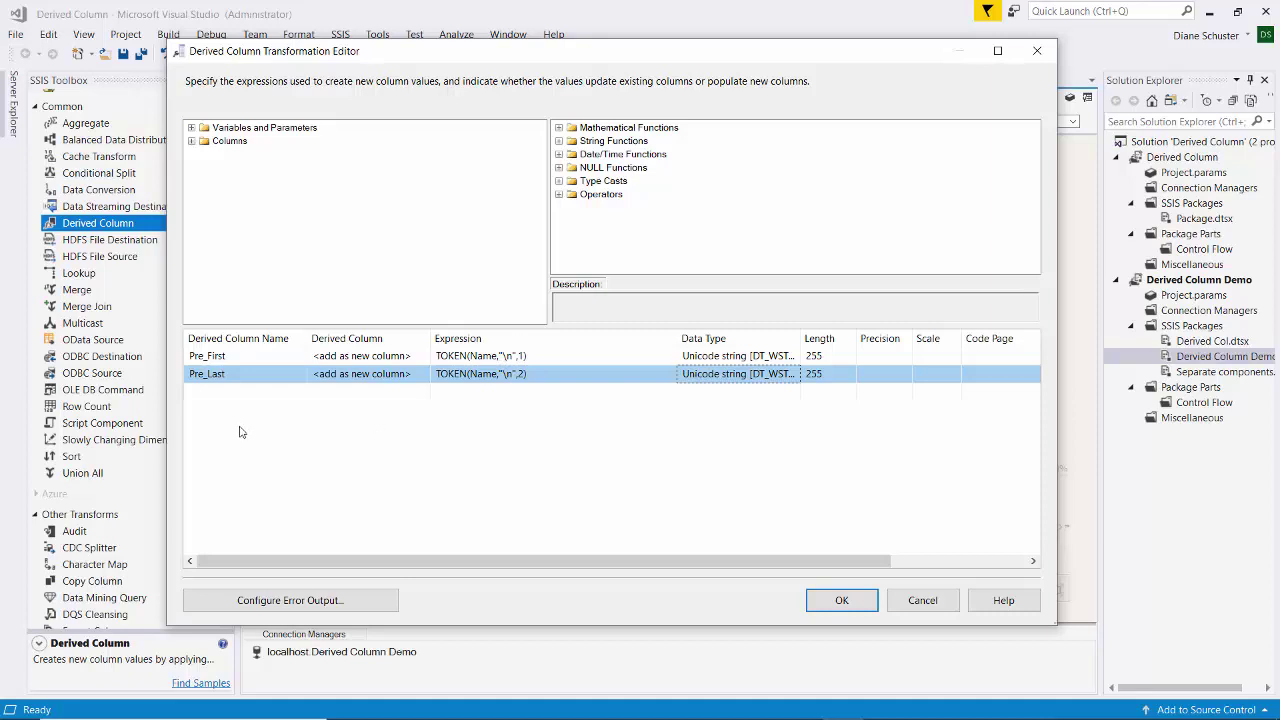
# Add new columns Pre_Street, Pre_City, Pre_State and Pre_Zip using TOKEN(Address,"\n",n) with occurrence numbers 1, 2, 3 and 4 respectively
pyautogui.click(242, 392)
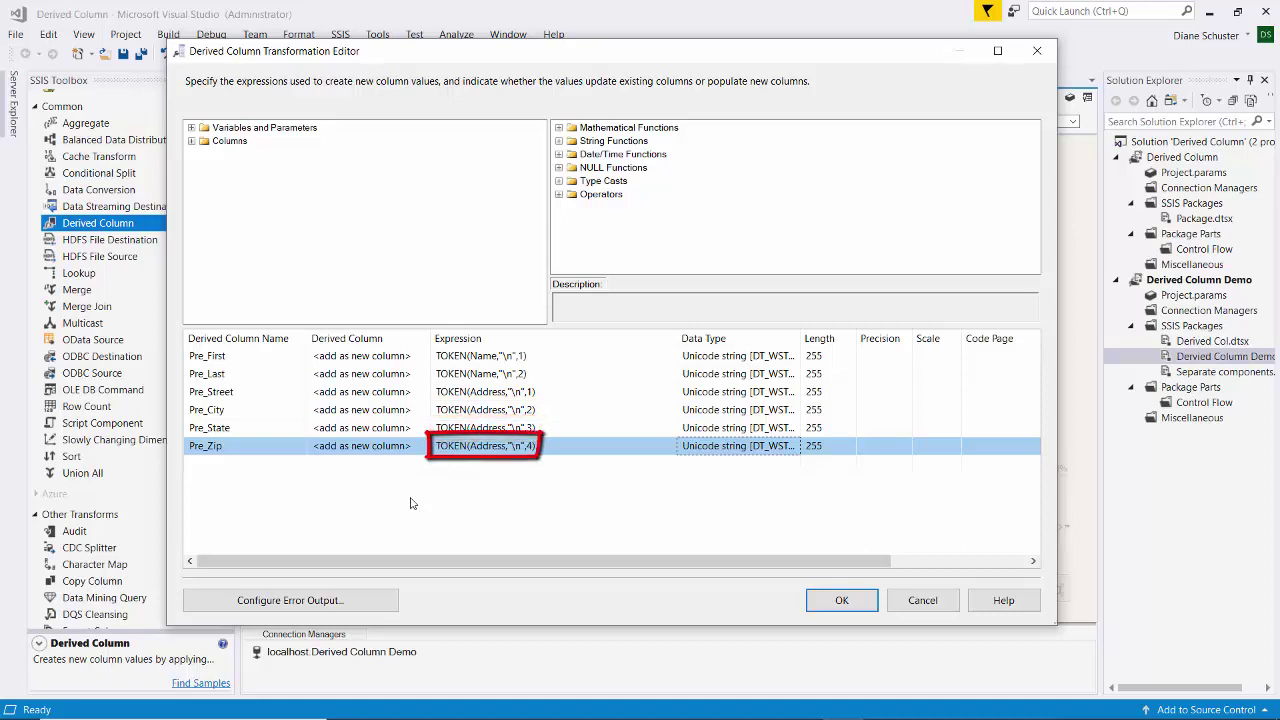
# Try to add a new column FirstName with the expression TOKEN(Pre_First,"=",2) in the Step one transformation
pyautogui.click(217, 465)
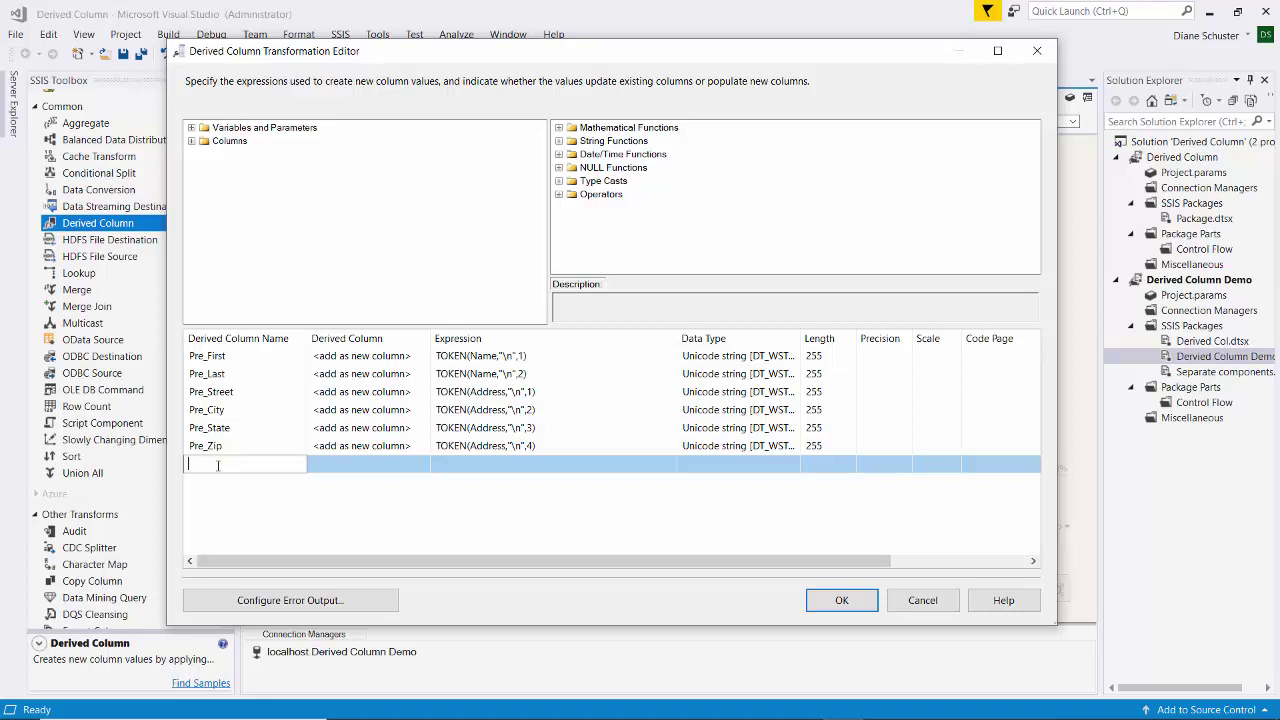
pyautogui.write('FirstName')
pyautogui.press('Tab')
pyautogui.press('Tab')
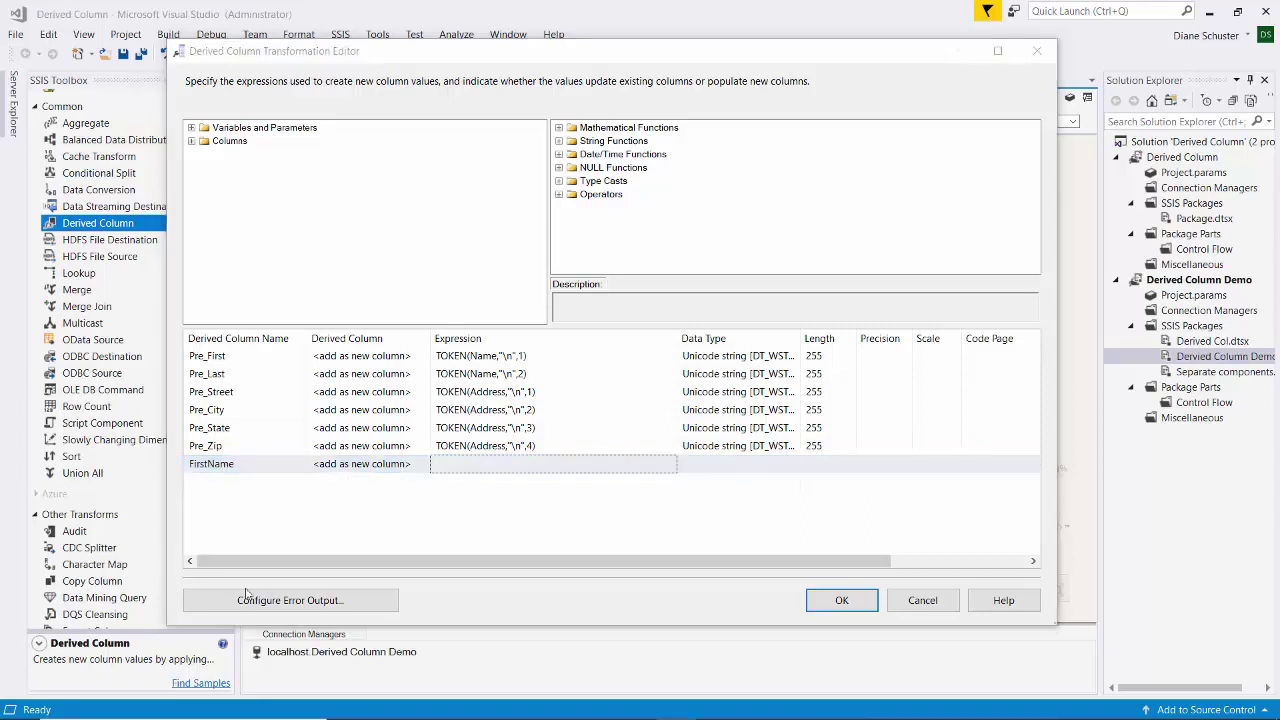
pyautogui.click(461, 469)
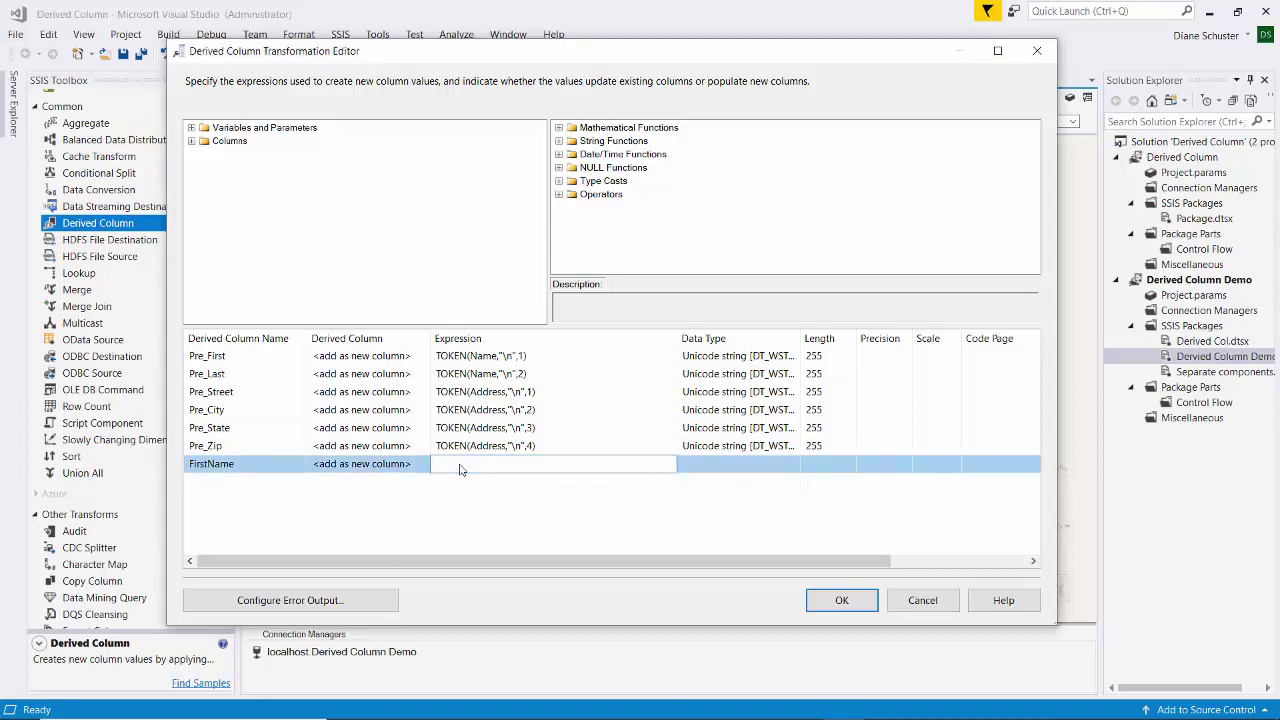
pyautogui.hotkey('ctrl', 'v')
pyautogui.press('Tab')
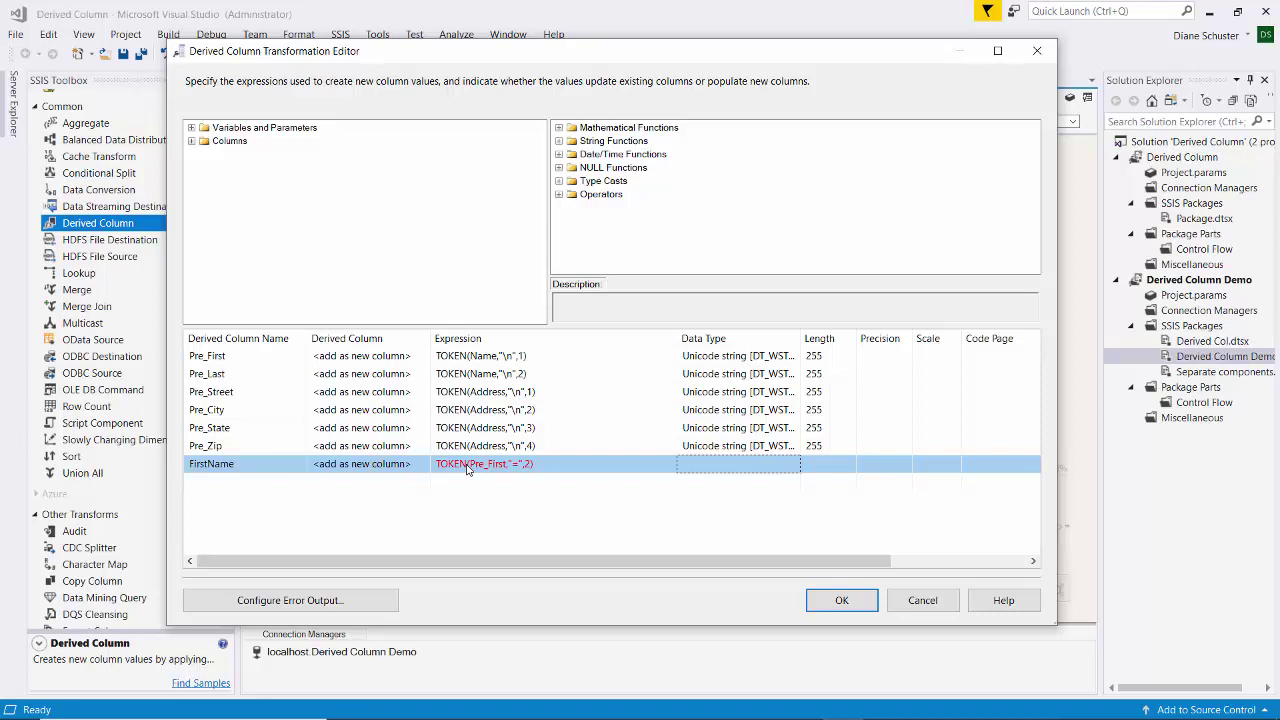
# Delete the FirstName row and accept the remaining column definitions of the Step one transformation
pyautogui.rightClick(596, 466)
pyautogui.rightClick(580, 471)
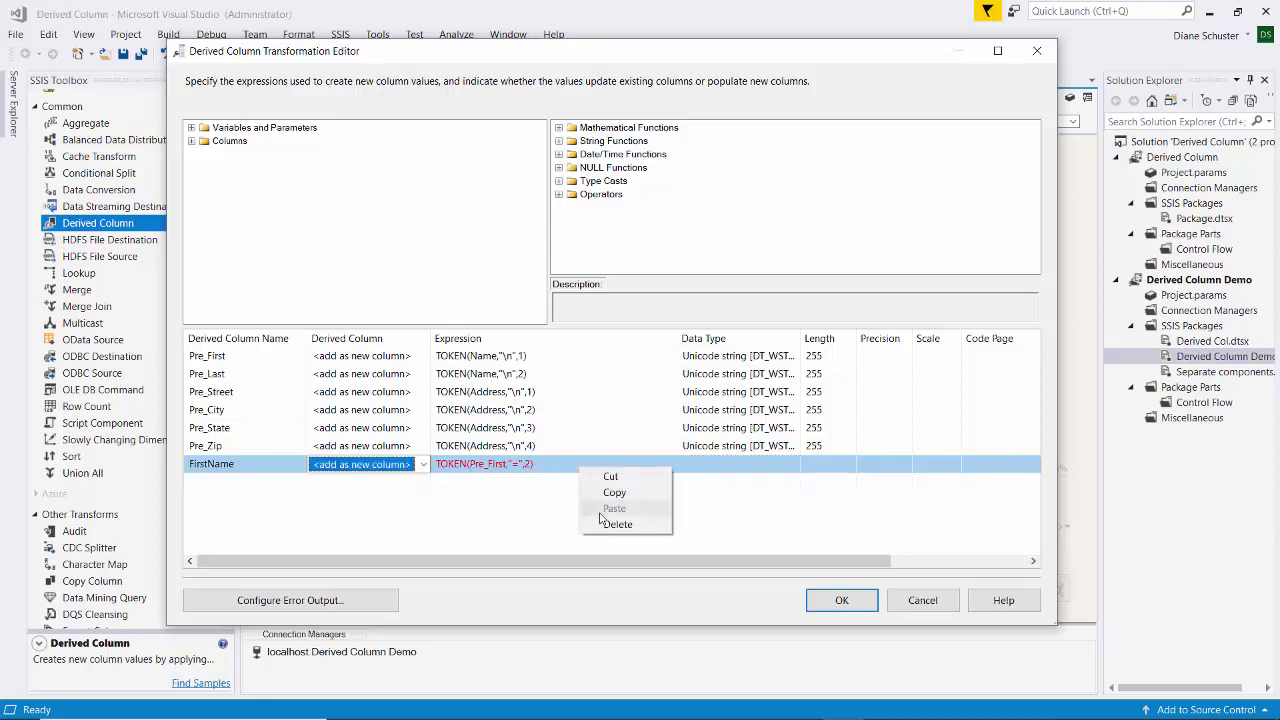
pyautogui.click(610, 524)
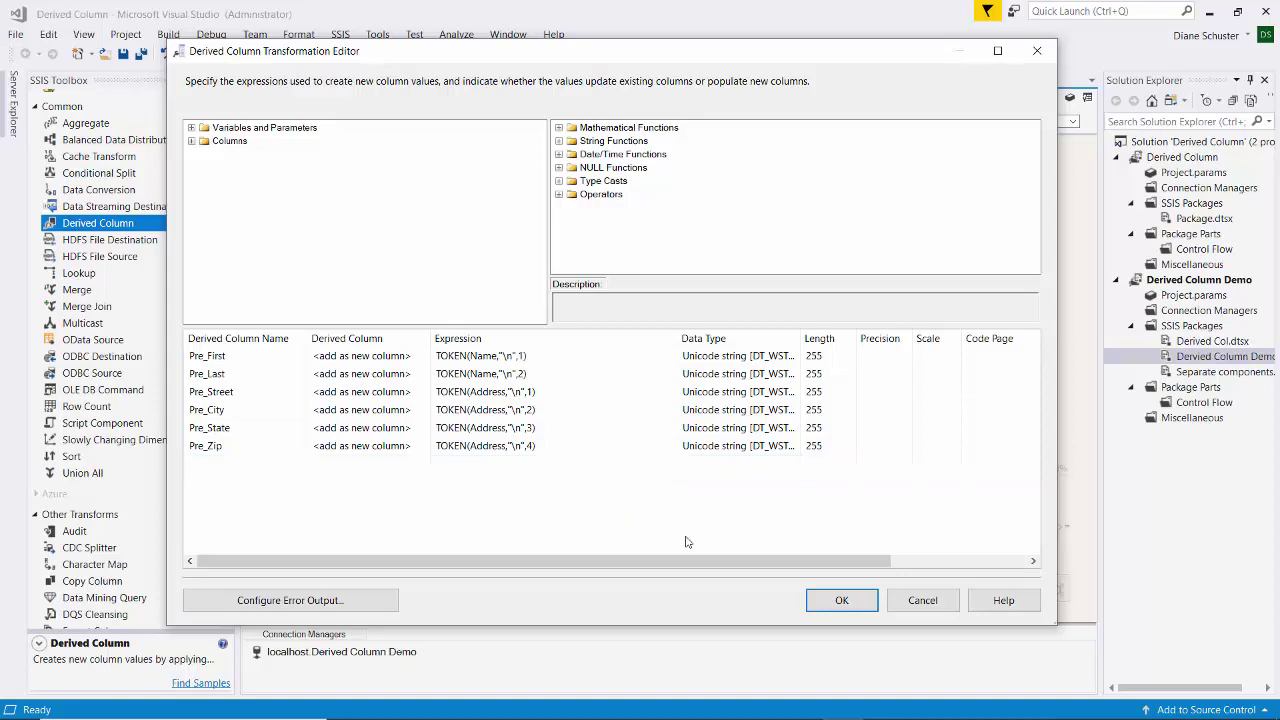
pyautogui.click(842, 601)
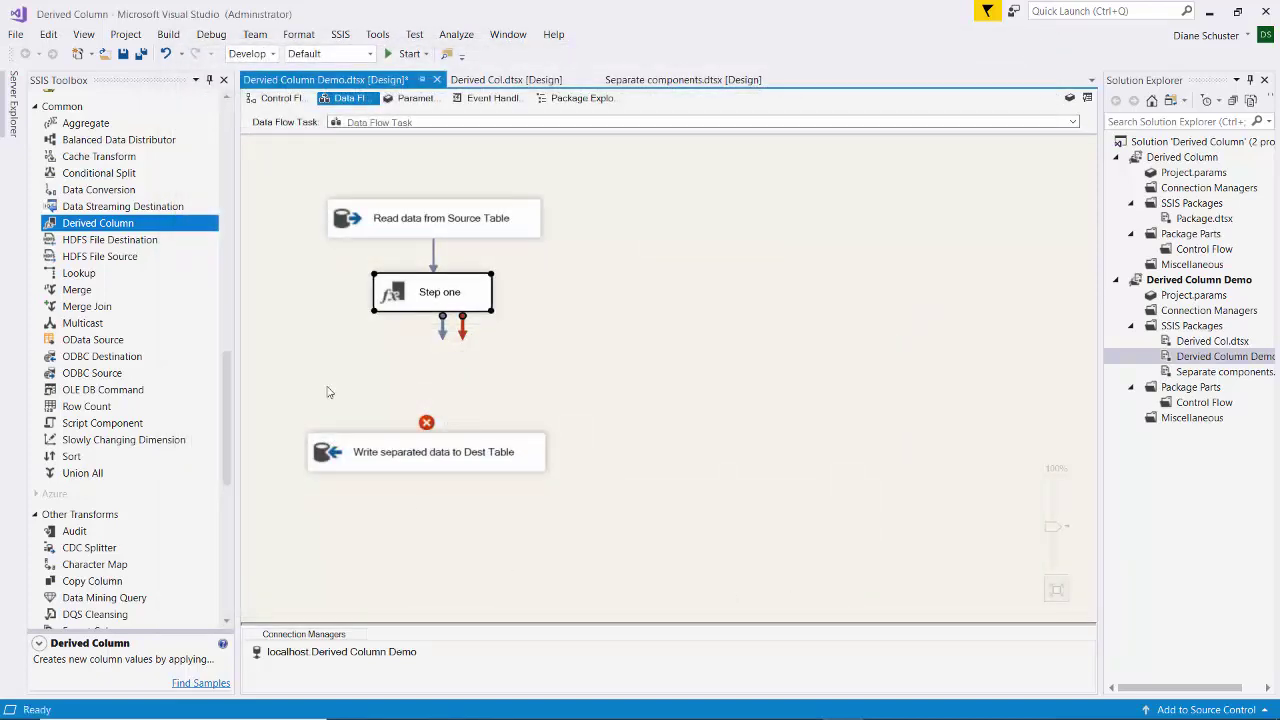
# Add a second Derived Column transformation beneath Step one and connect Step one's output to it
pyautogui.moveTo(105, 226); pyautogui.dragTo(350, 350)
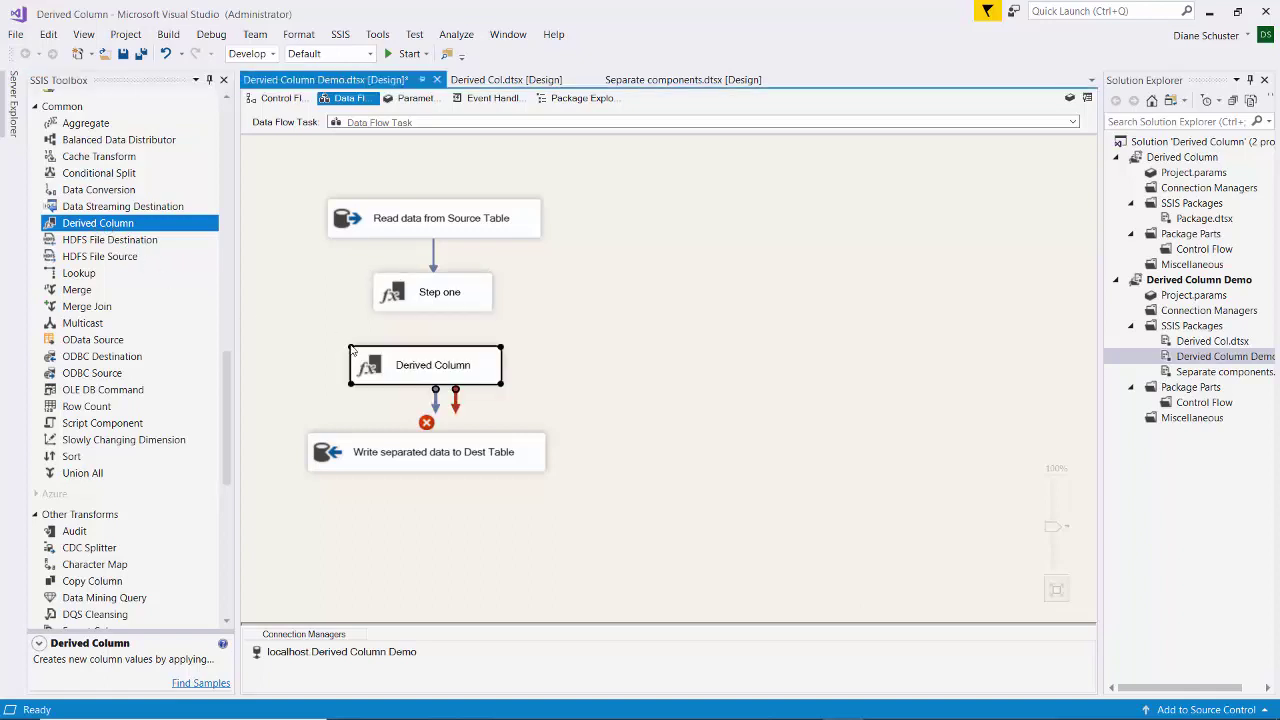
pyautogui.click(430, 300)
pyautogui.moveTo(432, 325); pyautogui.dragTo(440, 355)
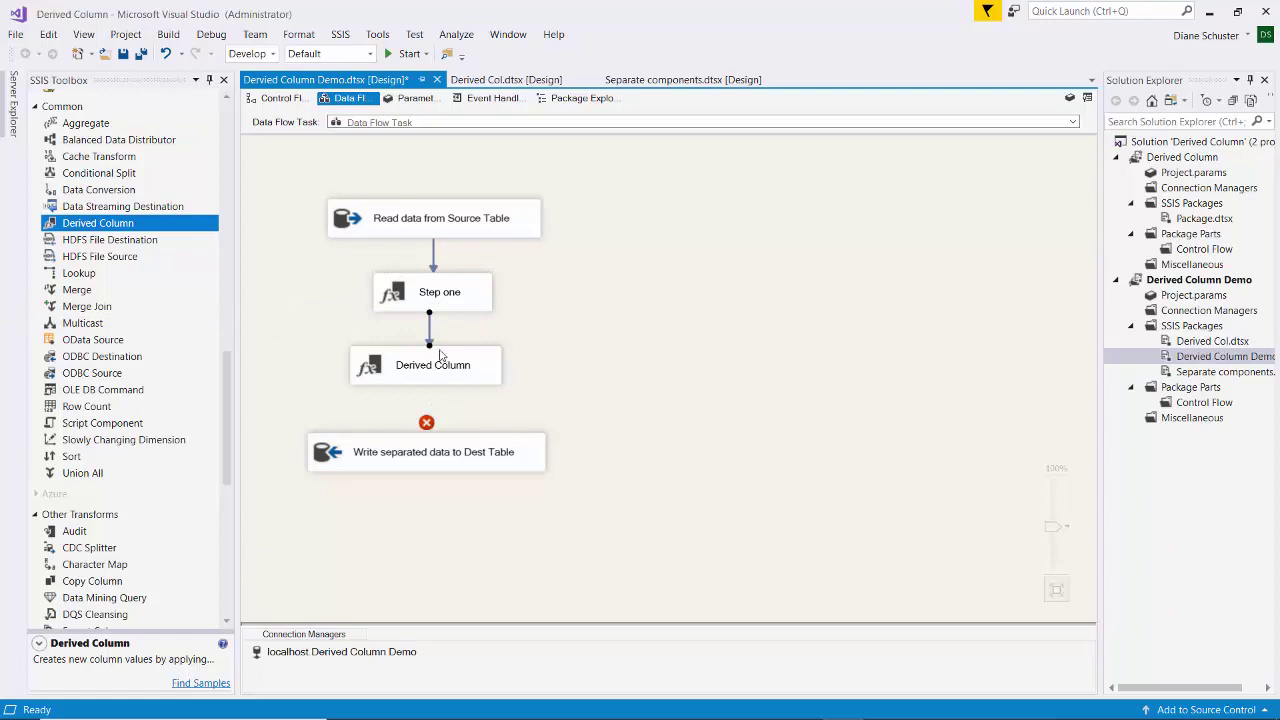
# Rename the second Derived Column transformation as Step two and align it beneath Step one
pyautogui.click(440, 360)
pyautogui.click(438, 370)
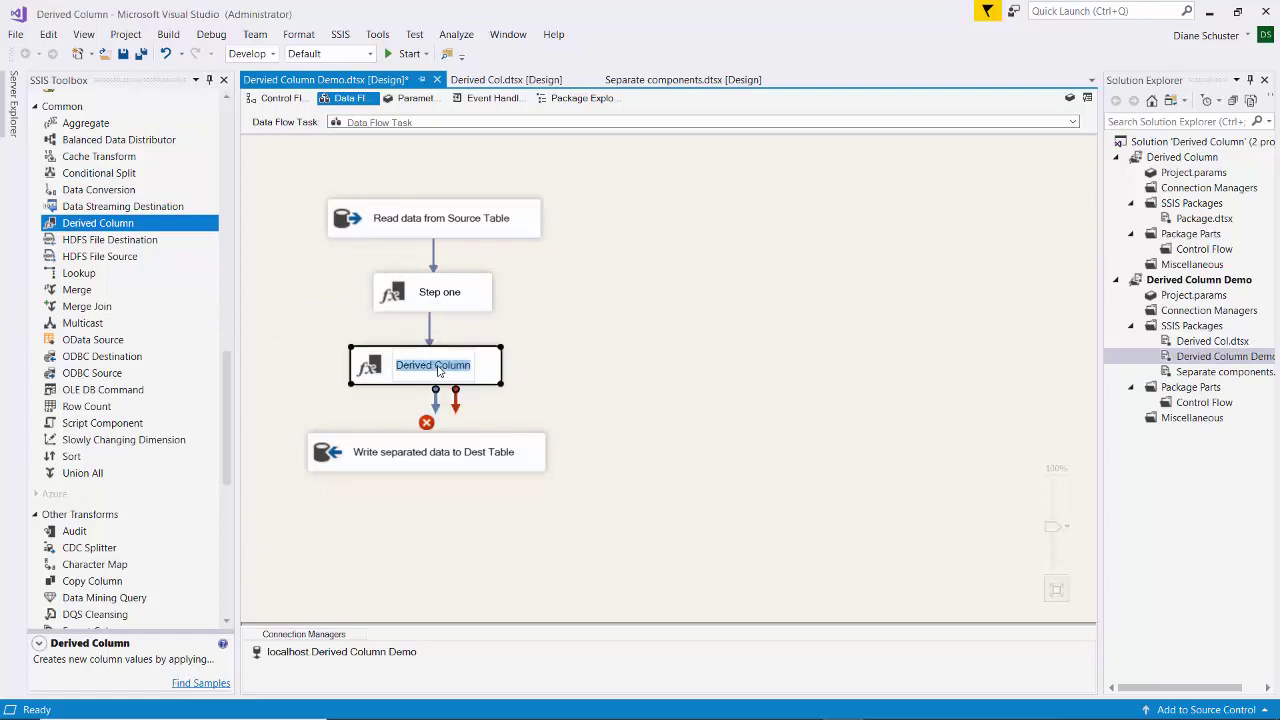
pyautogui.write('Step two')
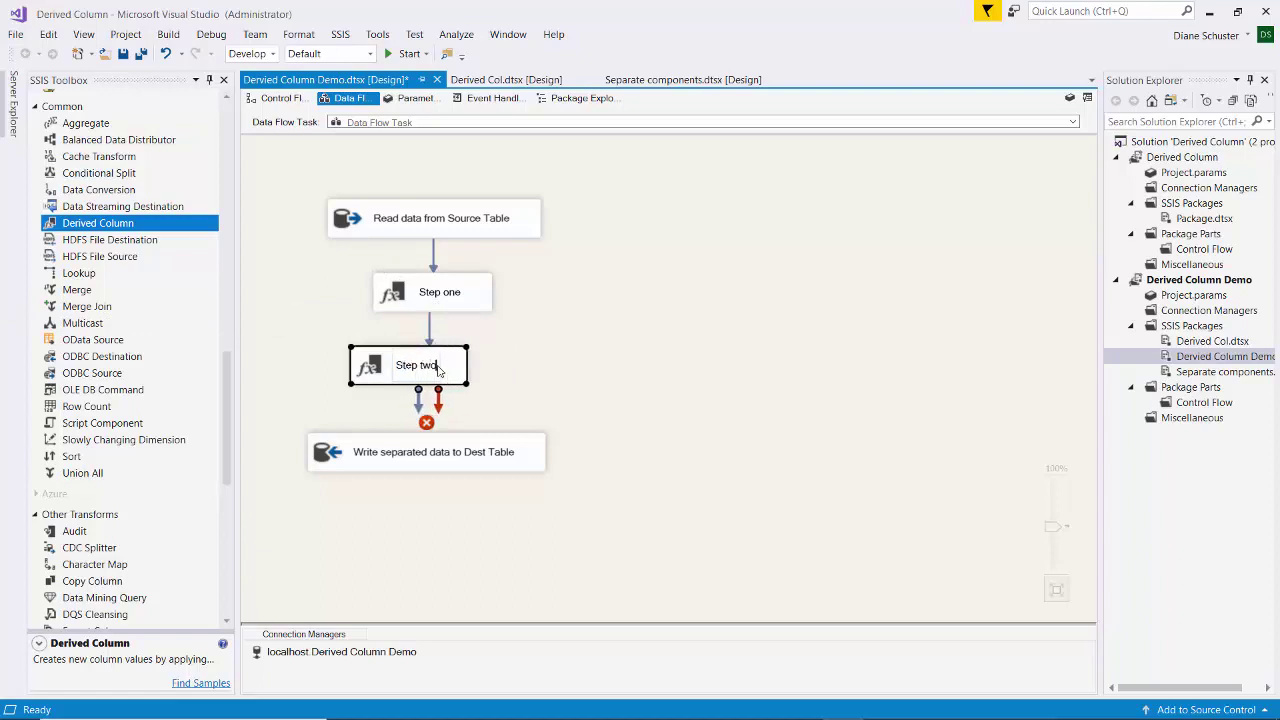
pyautogui.press('Return')
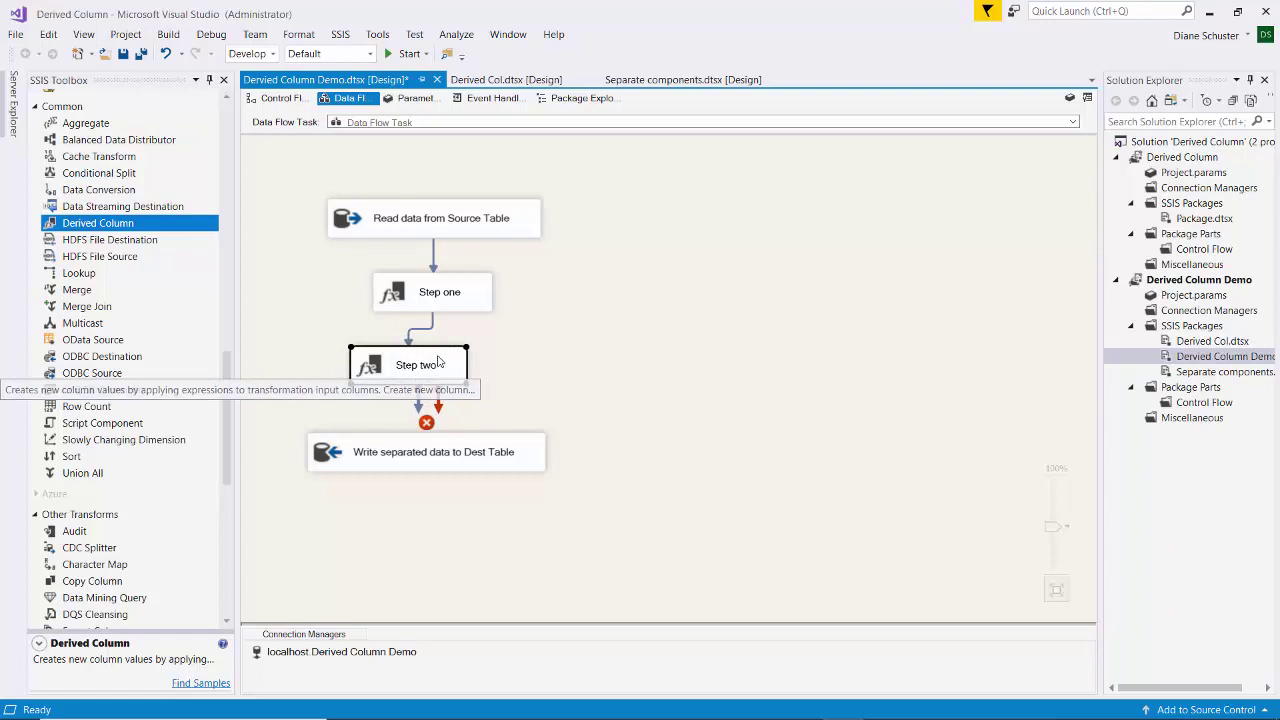
pyautogui.moveTo(455, 368); pyautogui.dragTo(465, 365)
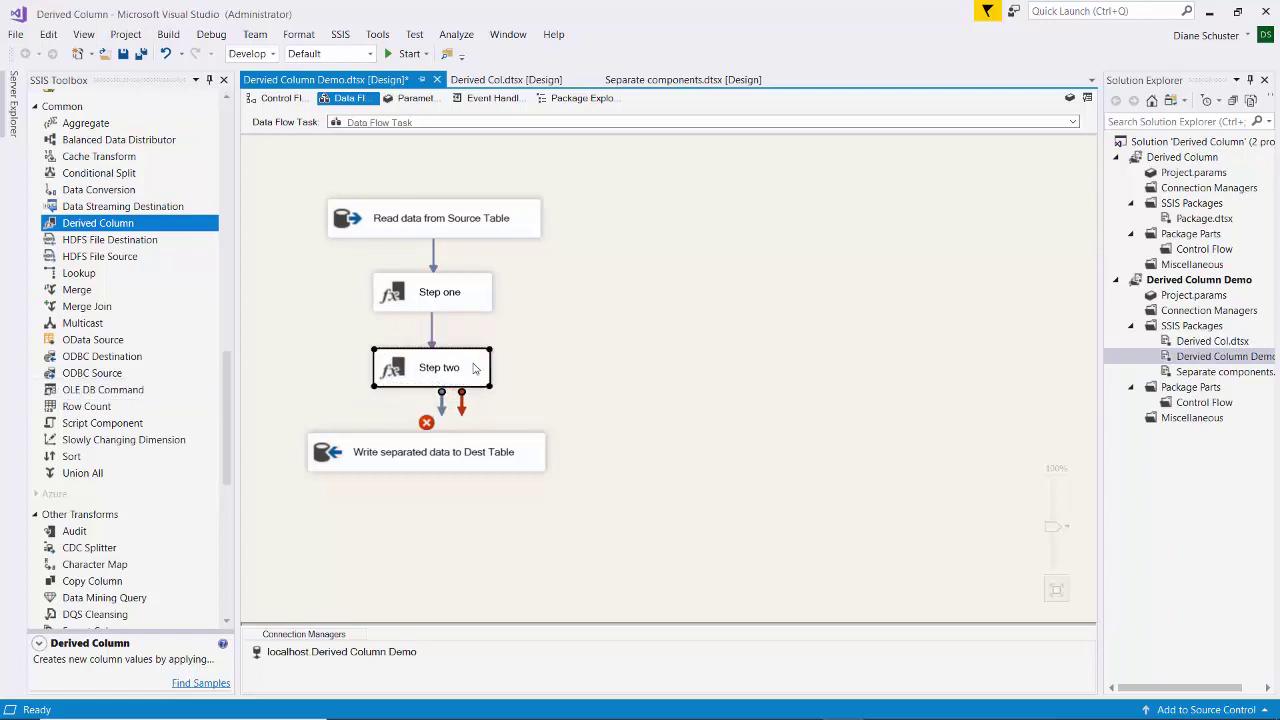
# In the Step two transformation, add a new column FirstName with the expression TOKEN(Pre_First,"=",2)
pyautogui.doubleClick(472, 368)
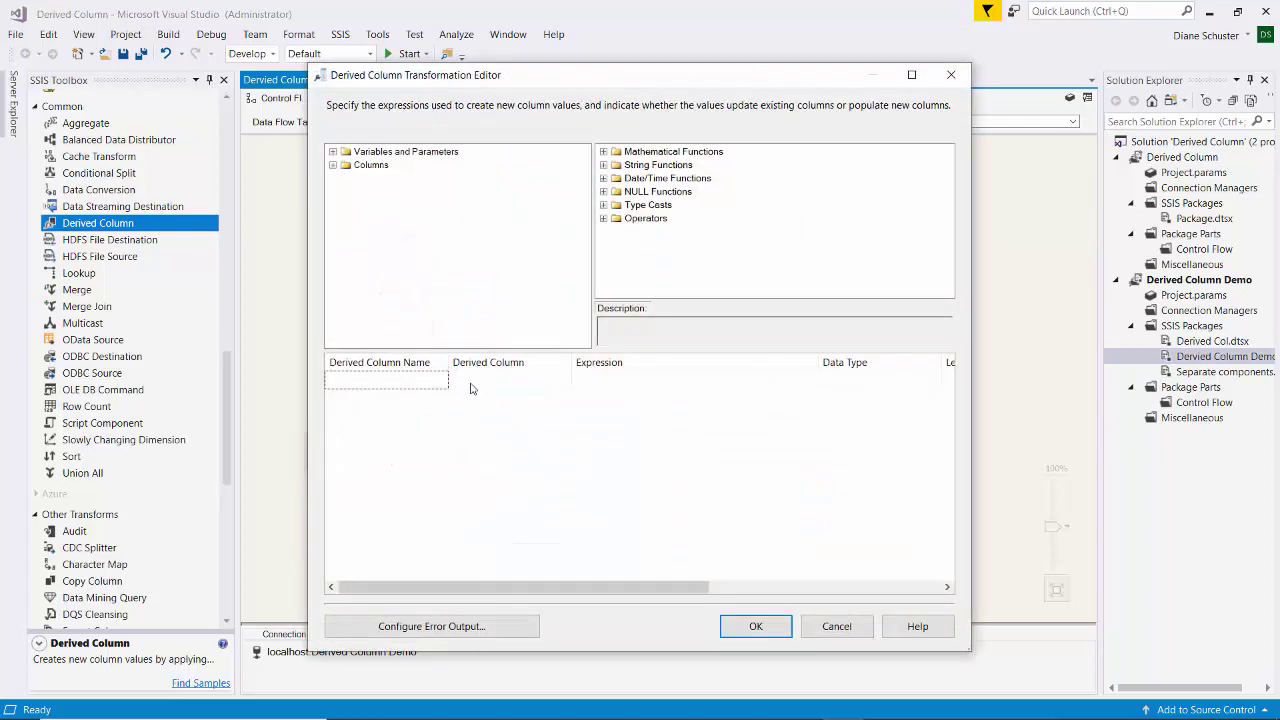
pyautogui.click(417, 384)
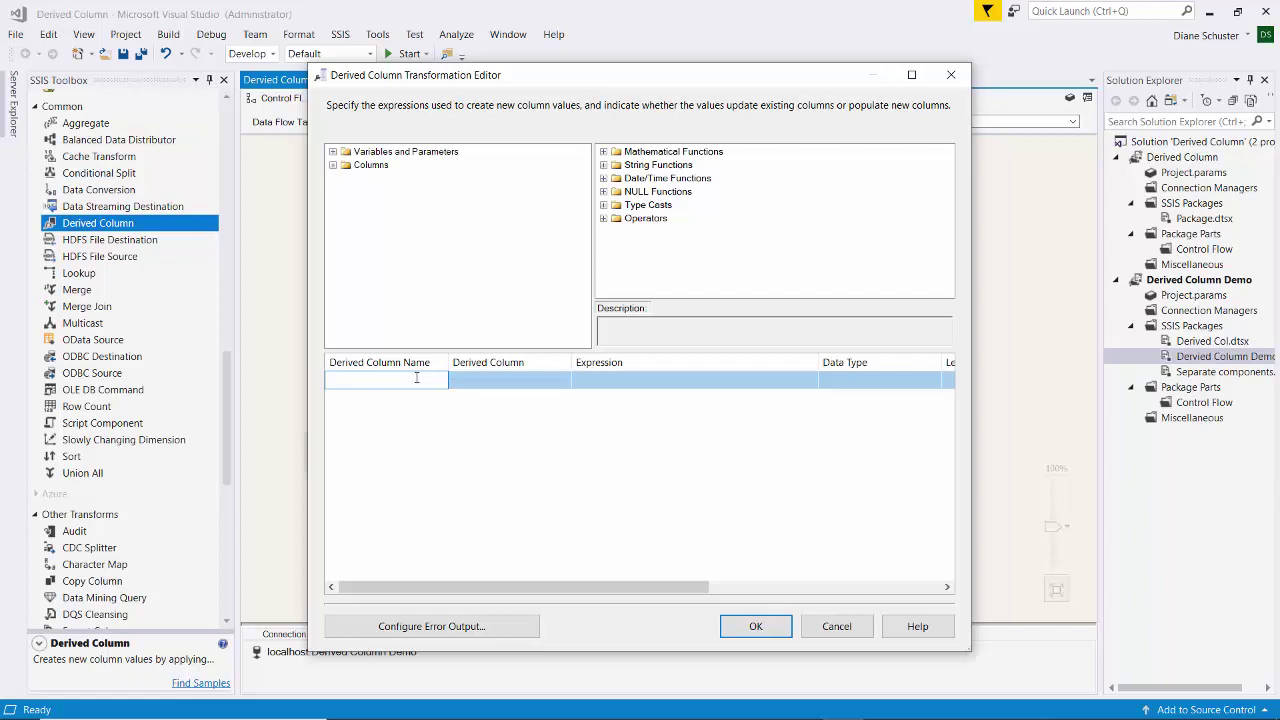
pyautogui.write('FirstName')
pyautogui.press('Tab')
pyautogui.press('Tab')
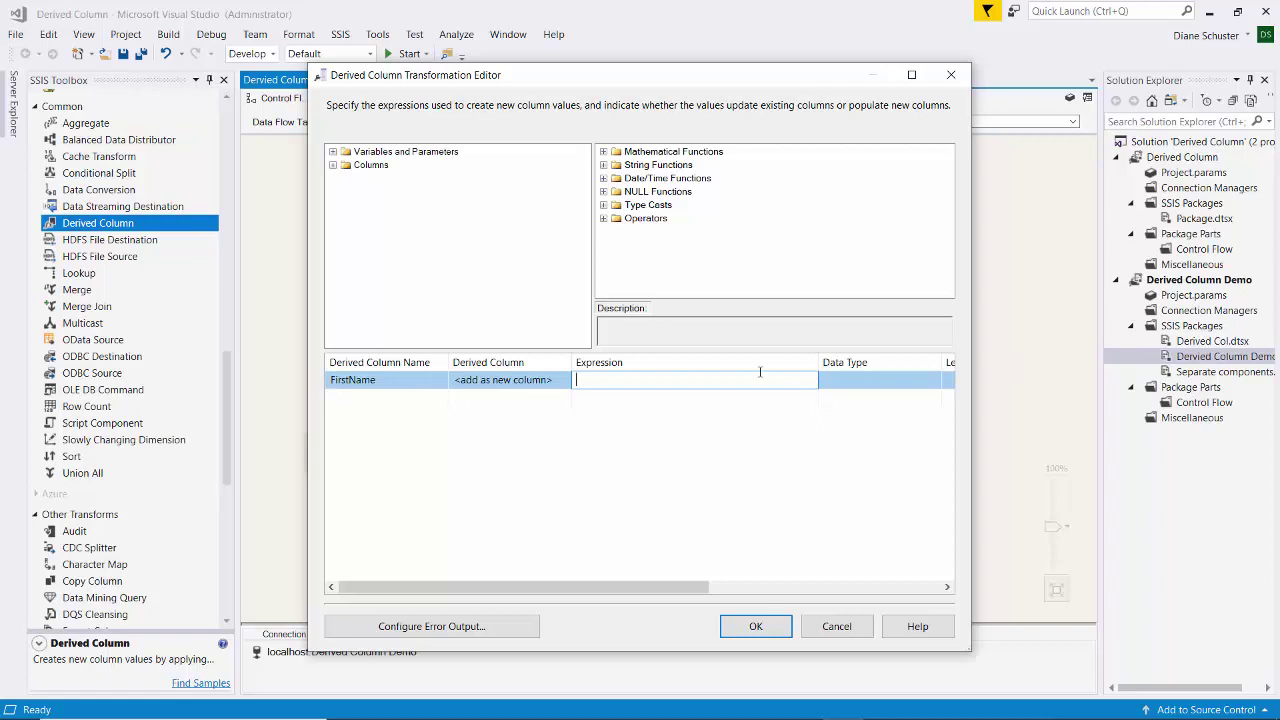
pyautogui.hotkey('ctrl', 'v')
pyautogui.press('Tab')
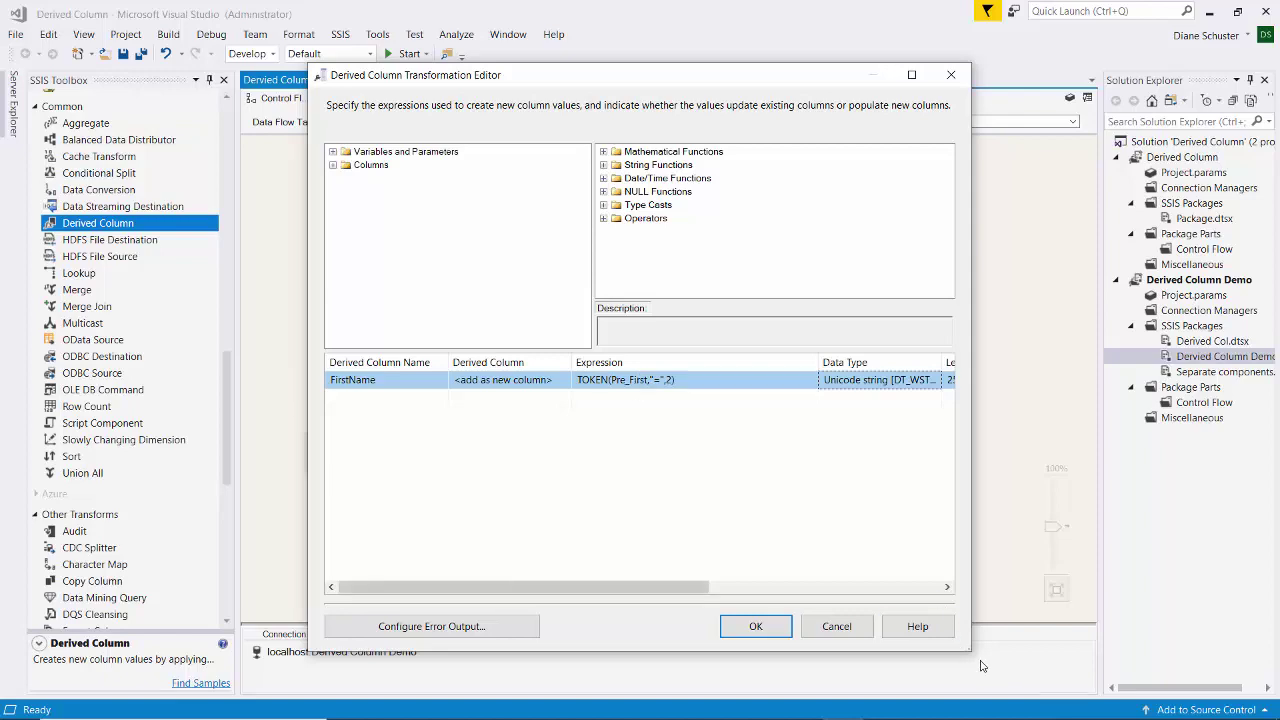
# Enlarge and reposition the transformation editor, and add a new column LastName with the expression TOKEN(Pre_Last,"=",2 )
pyautogui.moveTo(967, 649); pyautogui.dragTo(1197, 686)
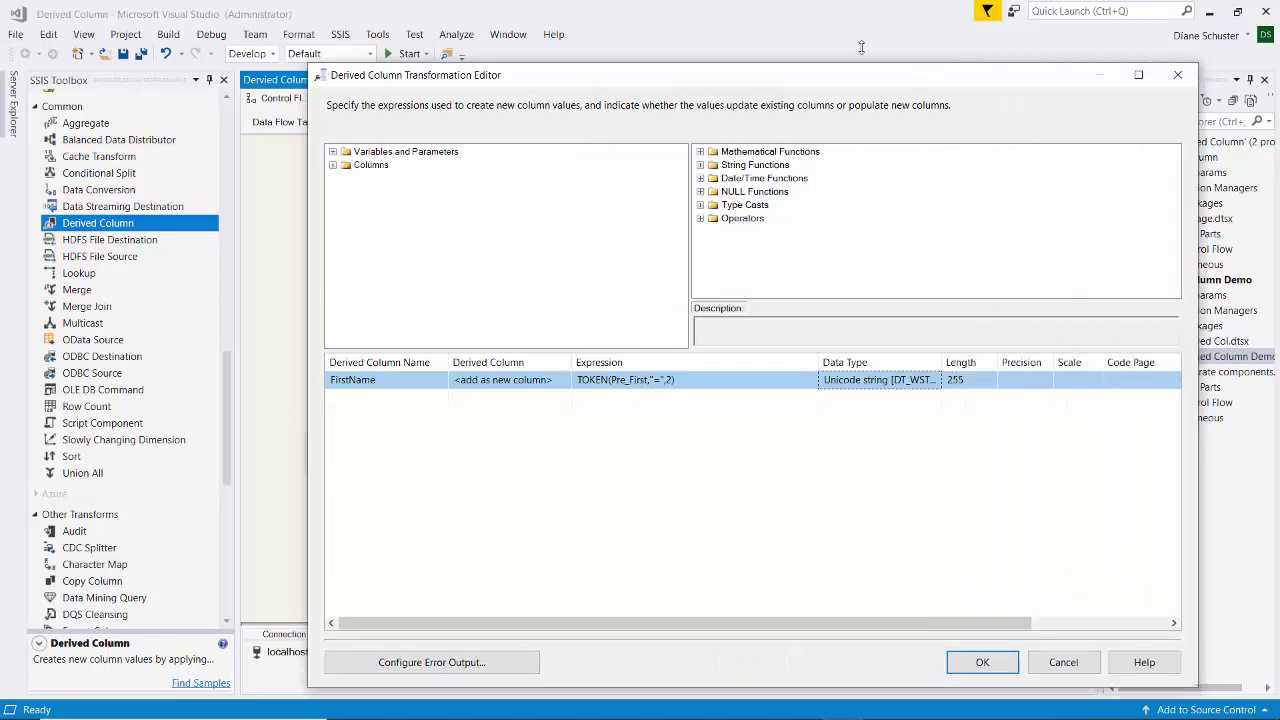
pyautogui.moveTo(745, 64); pyautogui.dragTo(632, 31)
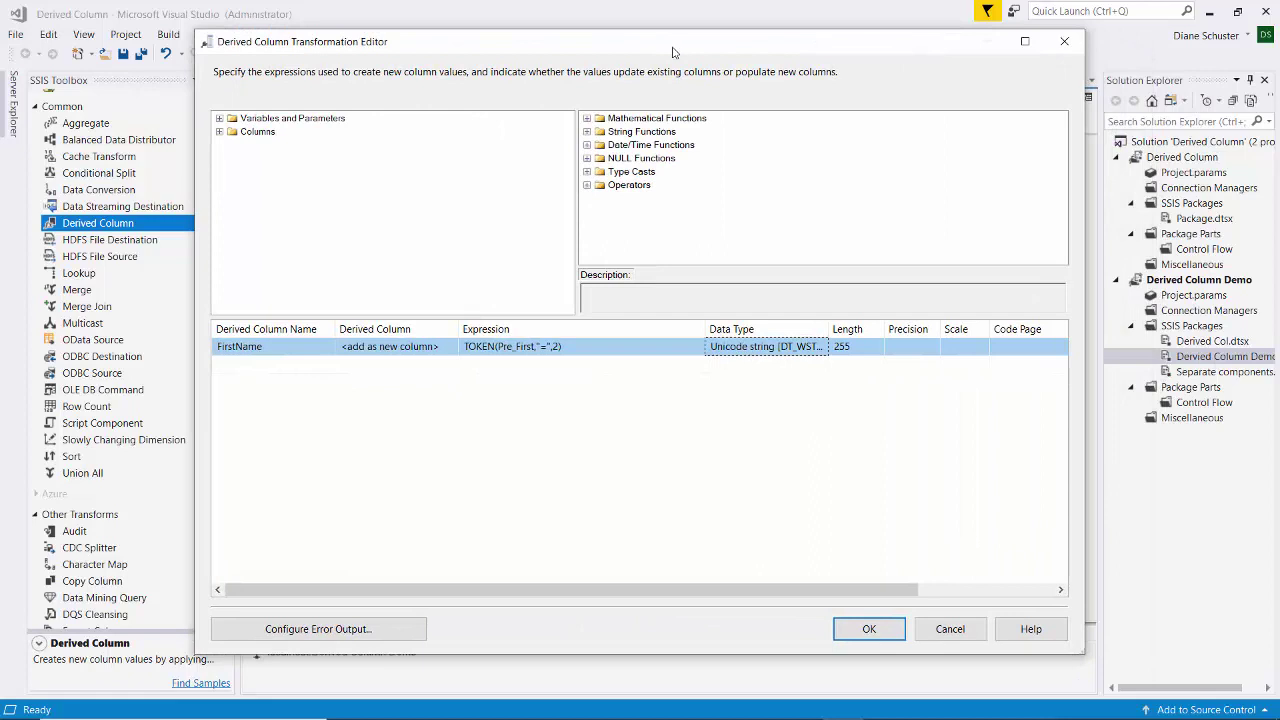
pyautogui.click(266, 371)
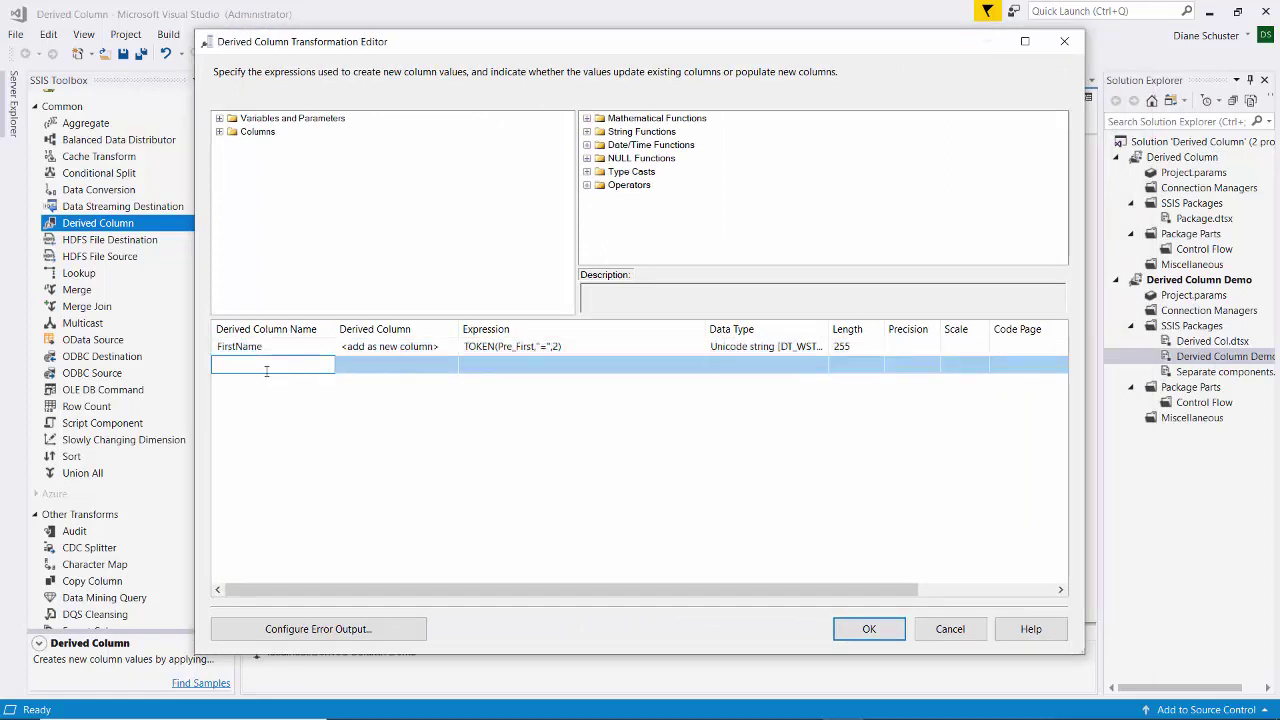
pyautogui.write('LastName')
pyautogui.press('Tab')
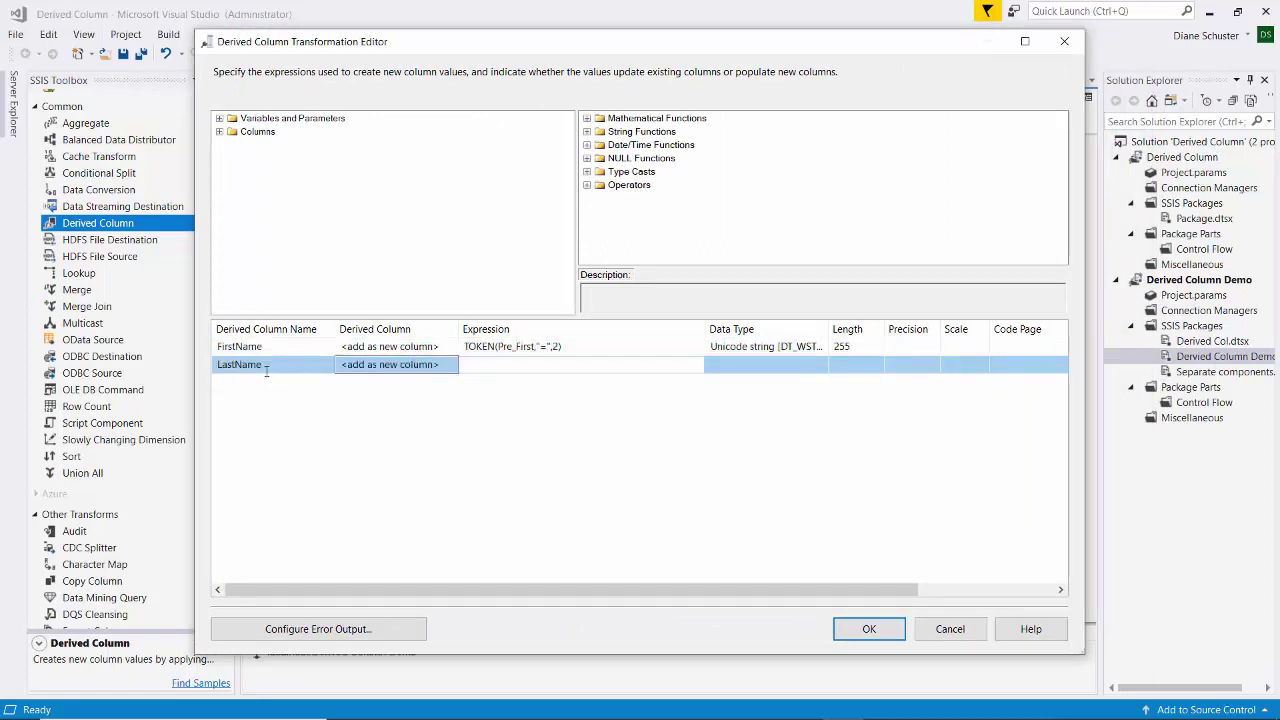
pyautogui.press('Tab')
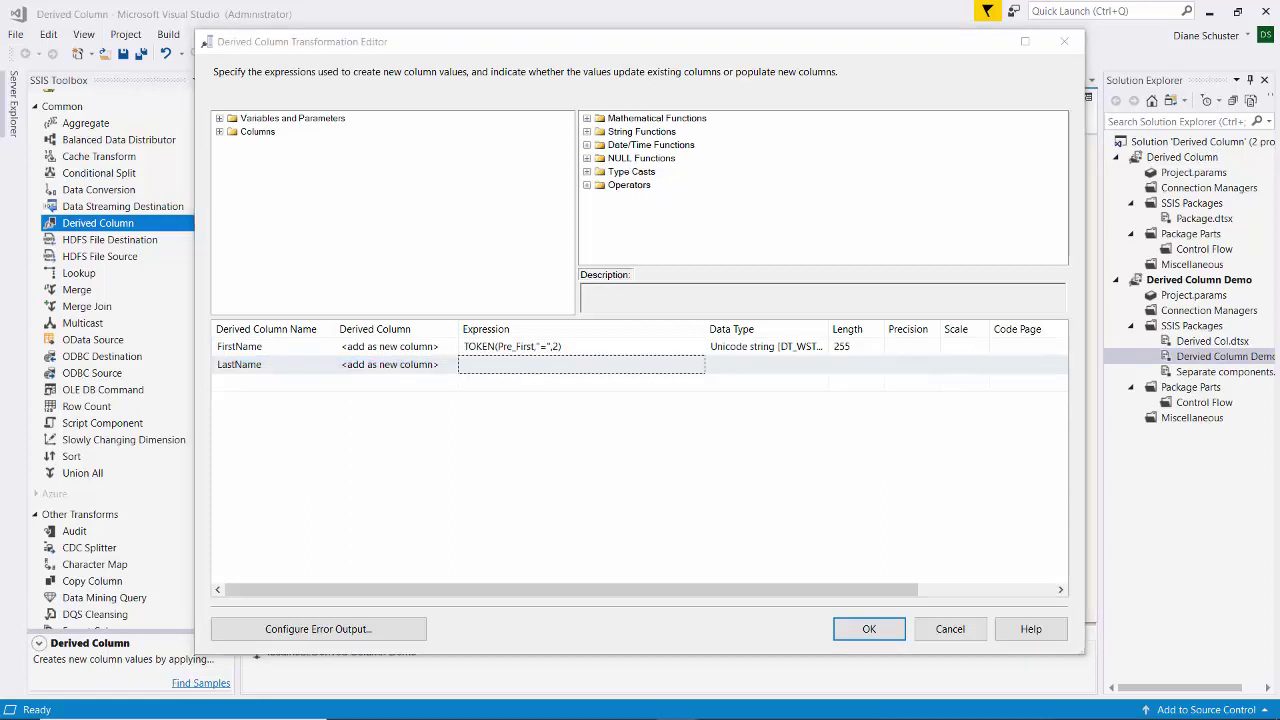
pyautogui.click(565, 366)
pyautogui.hotkey('ctrl', 'v')
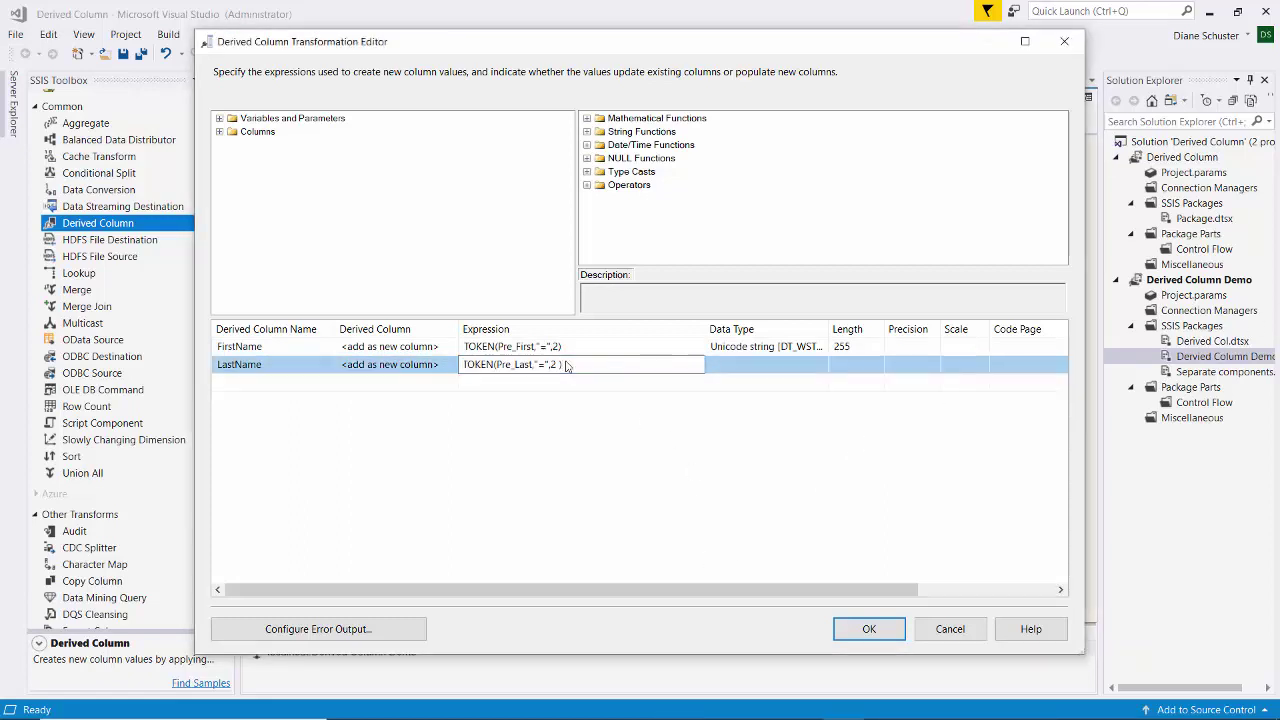
pyautogui.press('Tab')
pyautogui.press('Tab')
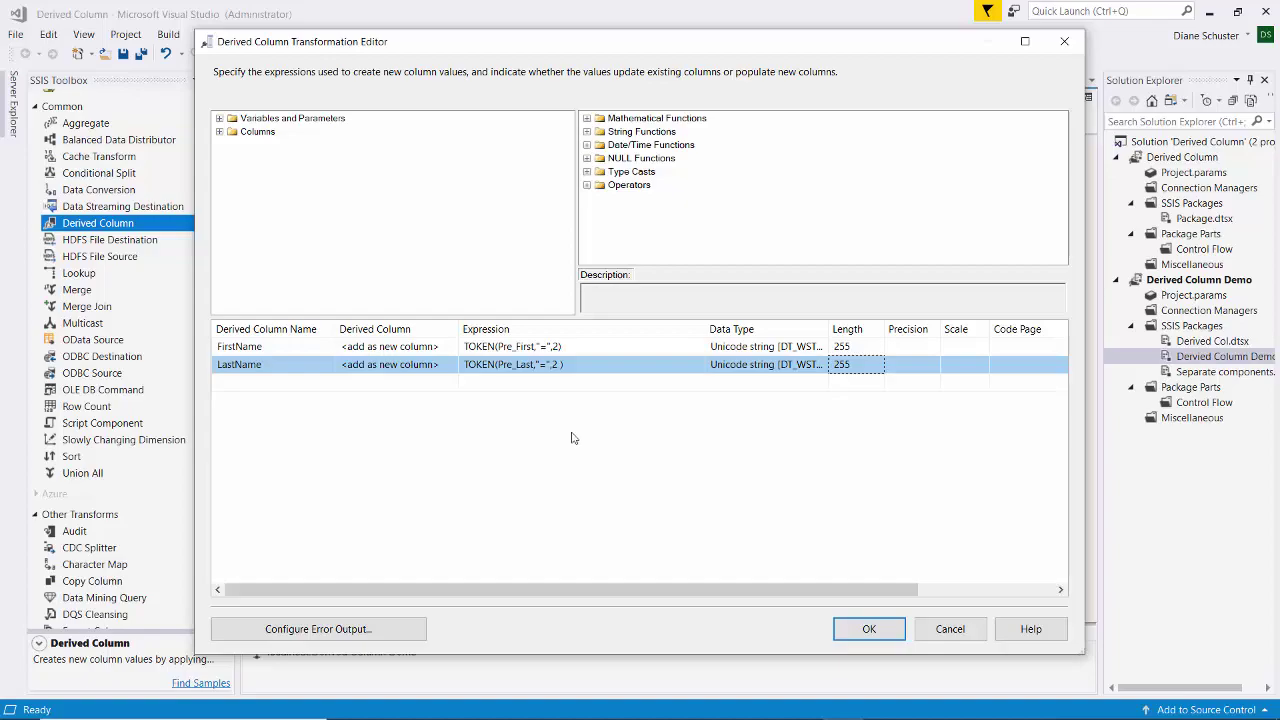
# Add new columns Street, City, State and Zip using TOKEN(column,"=",2) on Pre_Street, Pre_City, Pre_State and Pre_Zip respectively, and accept the transformation
pyautogui.click(265, 382)
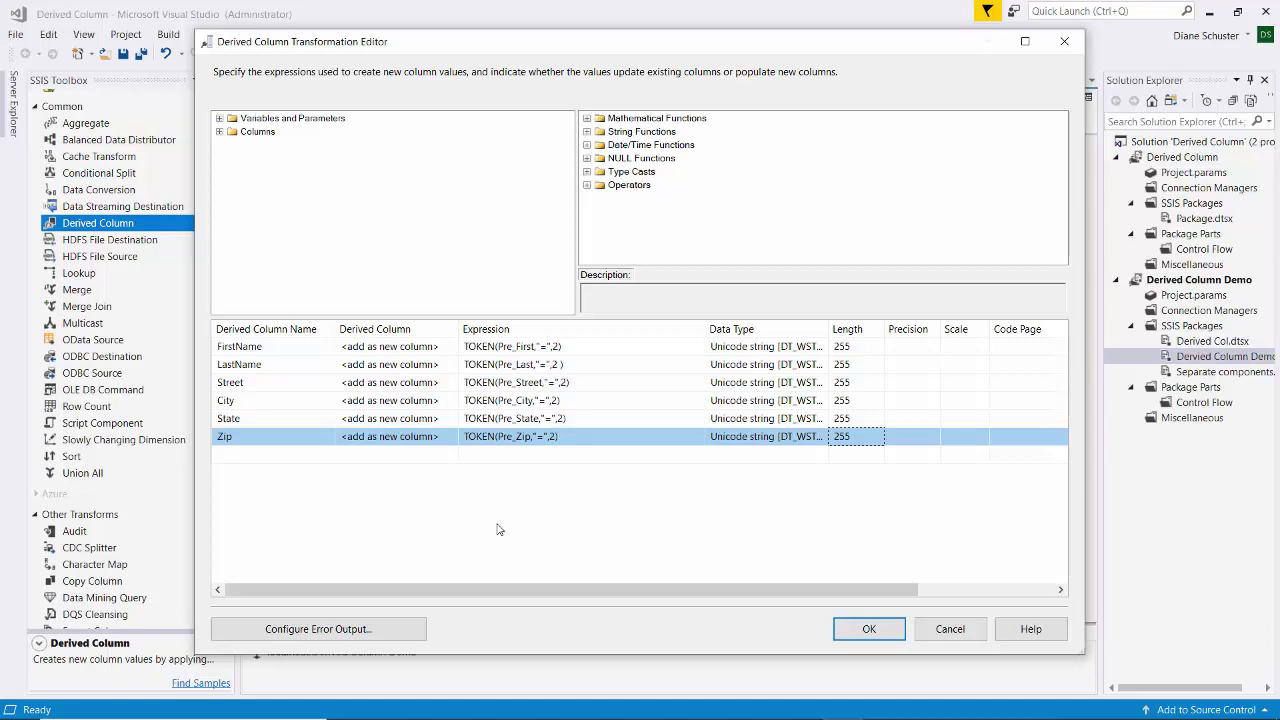
pyautogui.click(892, 632)
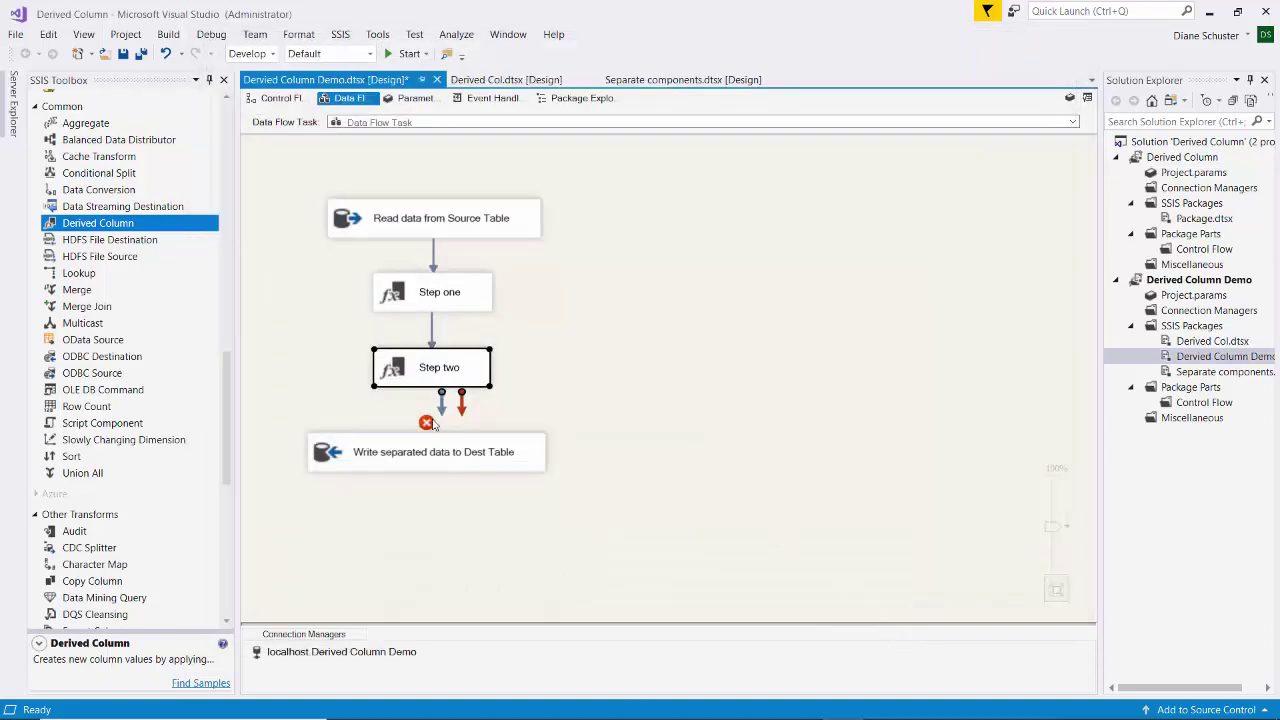
# Connect Step two's output to the Write separated data to Dest Table destination and preview the destination table's existing data
pyautogui.moveTo(441, 405); pyautogui.dragTo(440, 437)
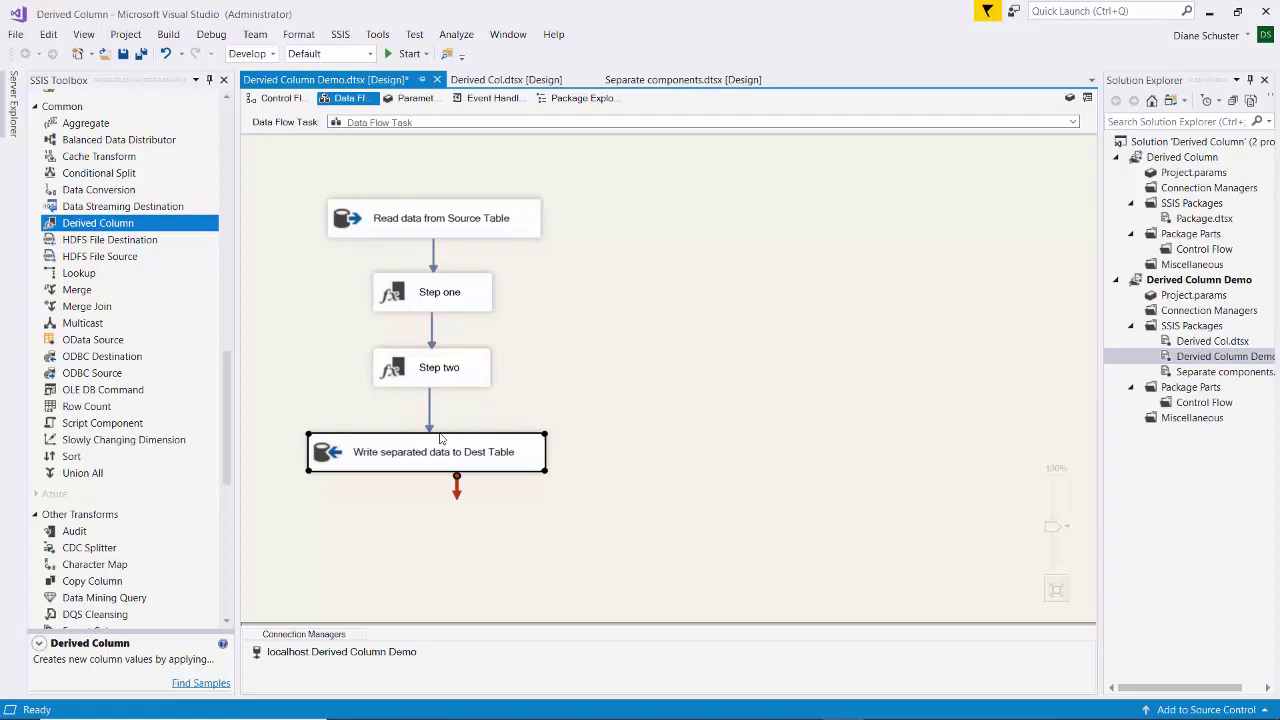
pyautogui.doubleClick(526, 452)
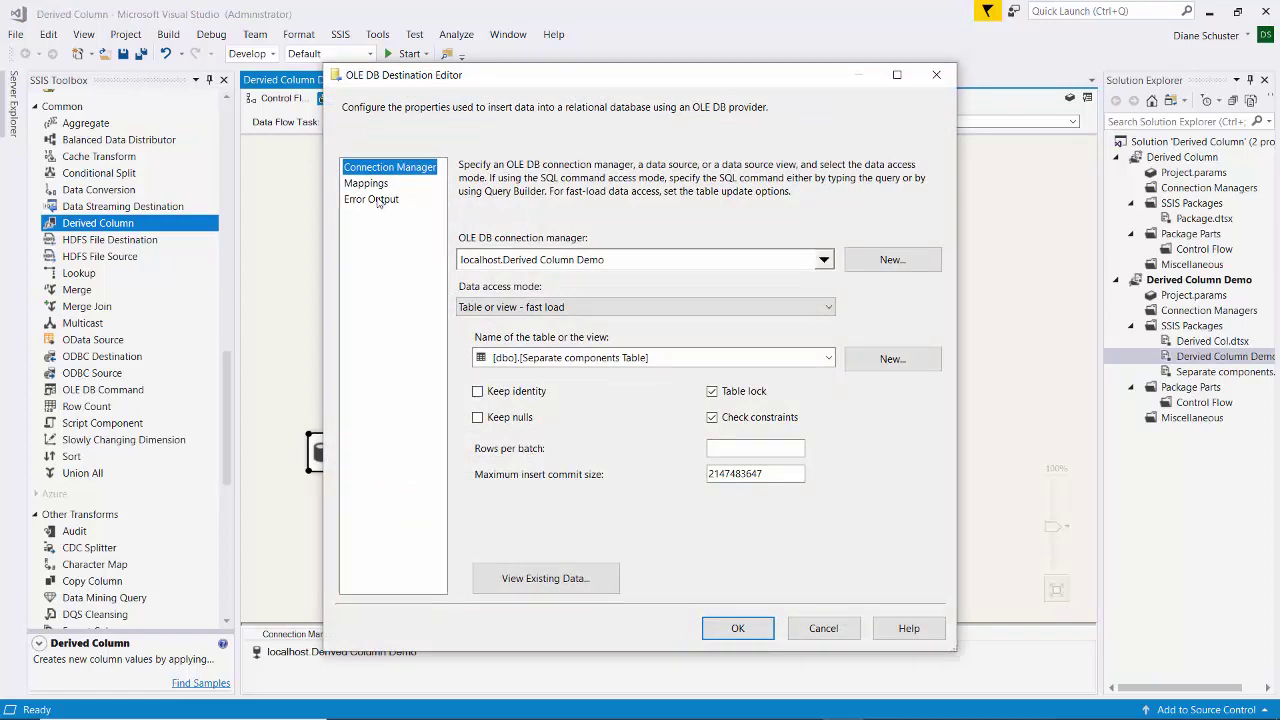
pyautogui.click(543, 580)
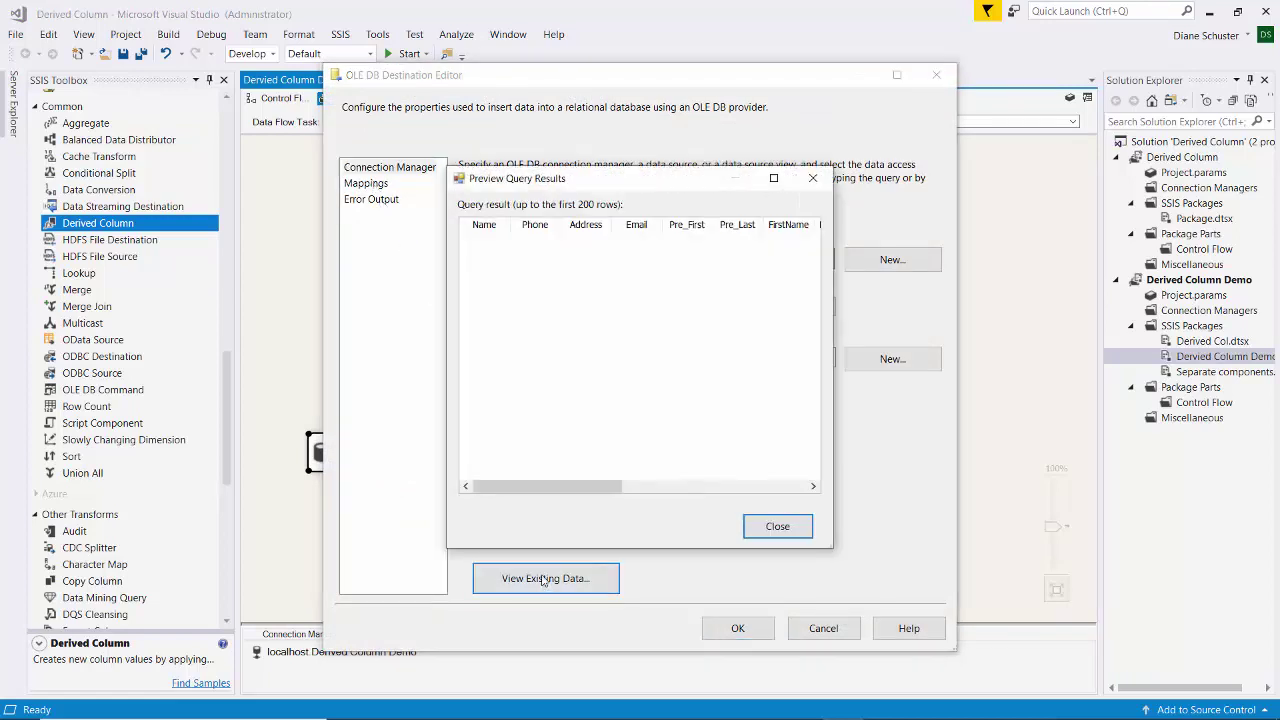
pyautogui.click(774, 526)
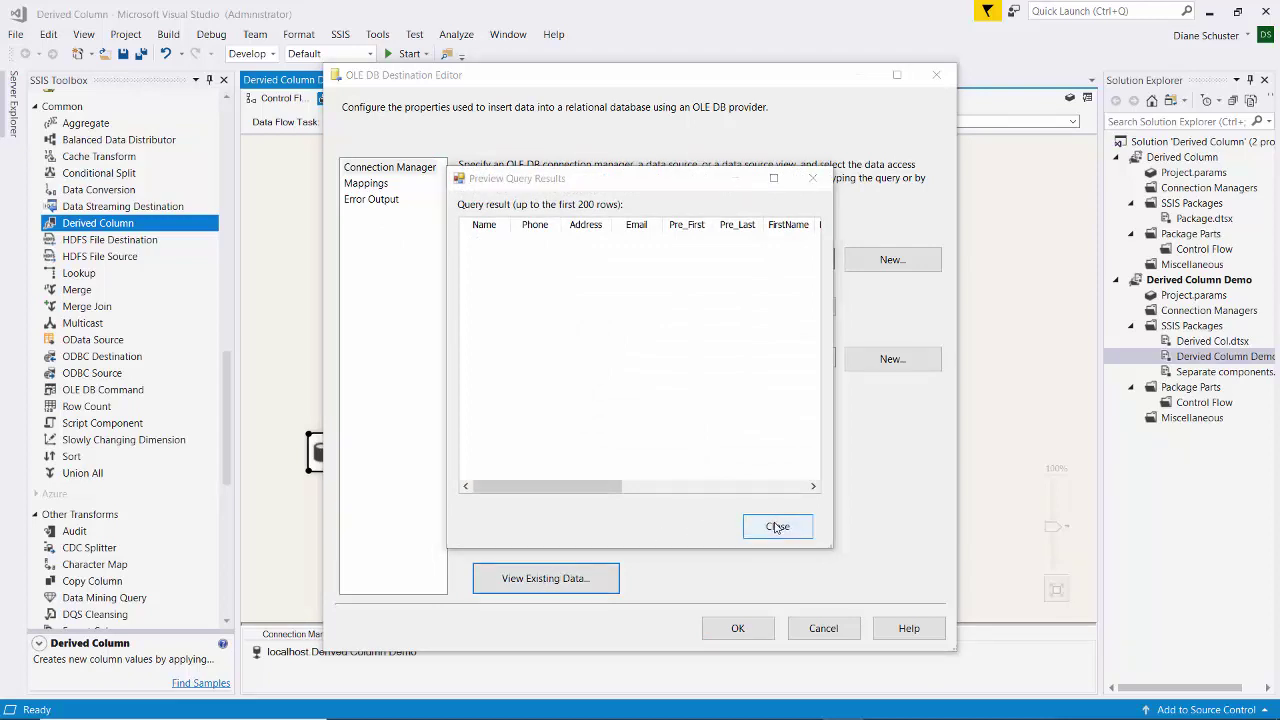
# Review and accept the destination's input-to-destination column mappings, and save all files
pyautogui.click(367, 184)
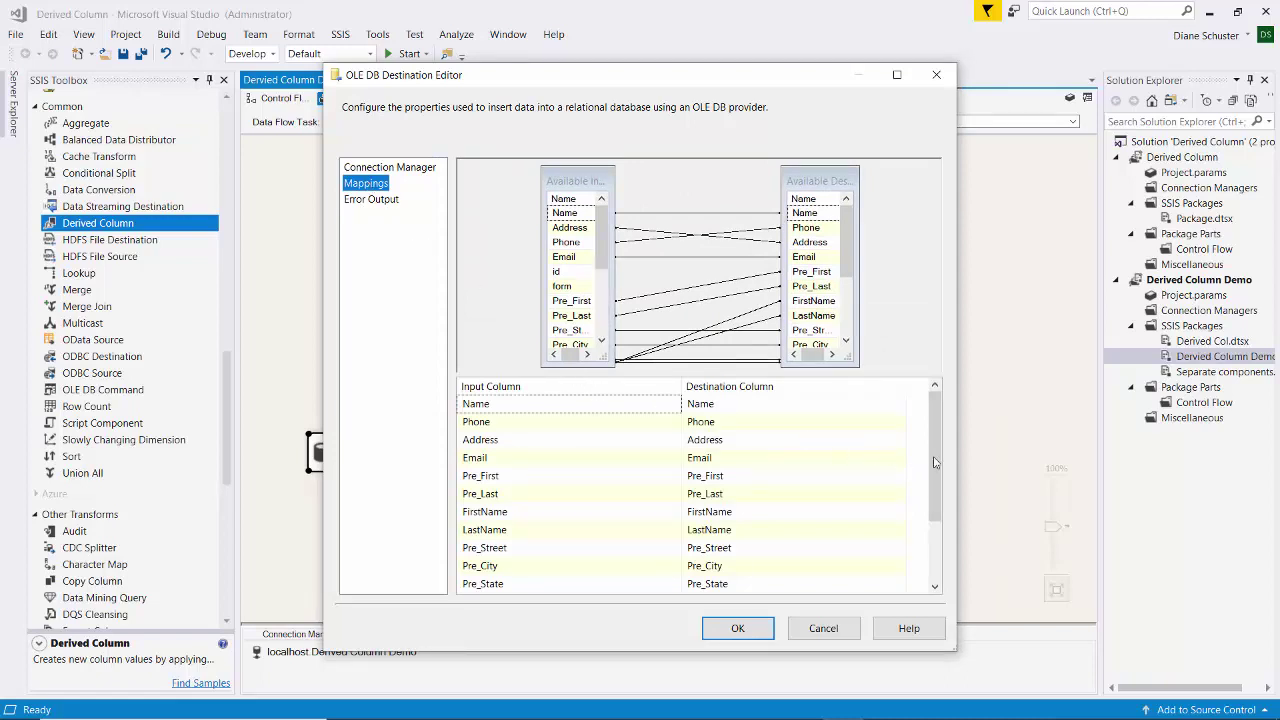
pyautogui.moveTo(938, 476); pyautogui.dragTo(930, 450)
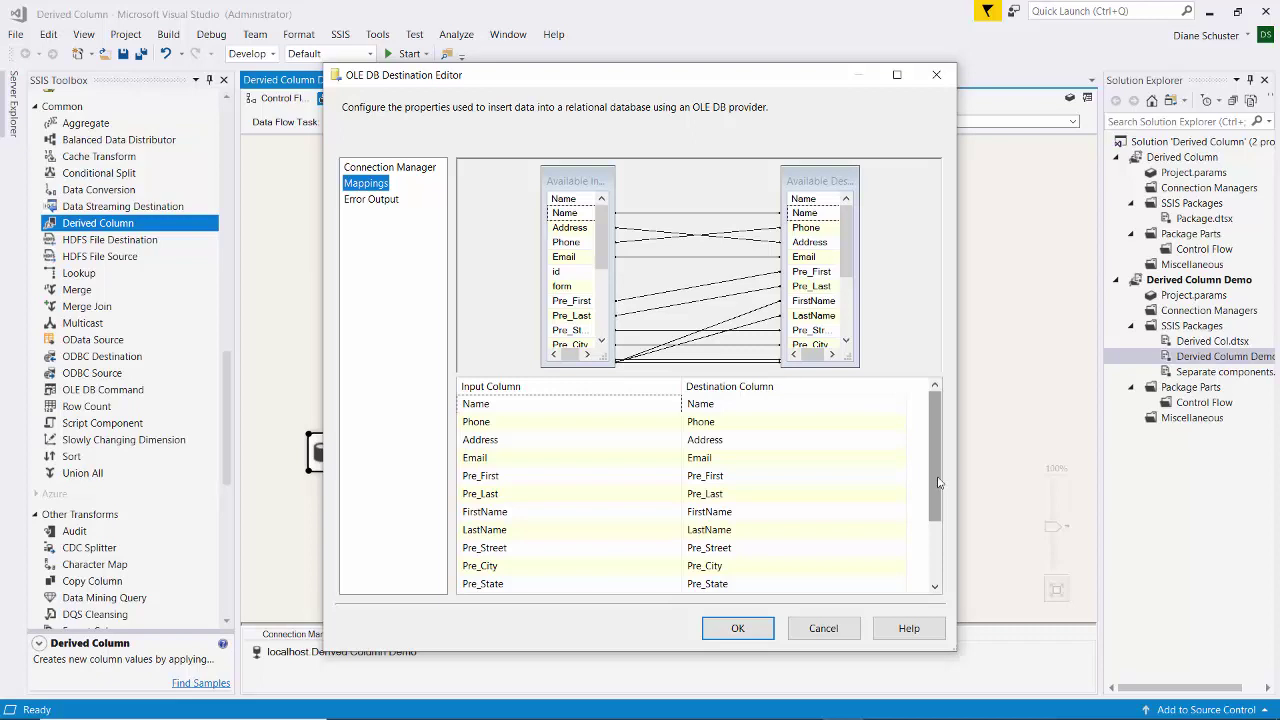
pyautogui.moveTo(937, 478); pyautogui.dragTo(937, 538)
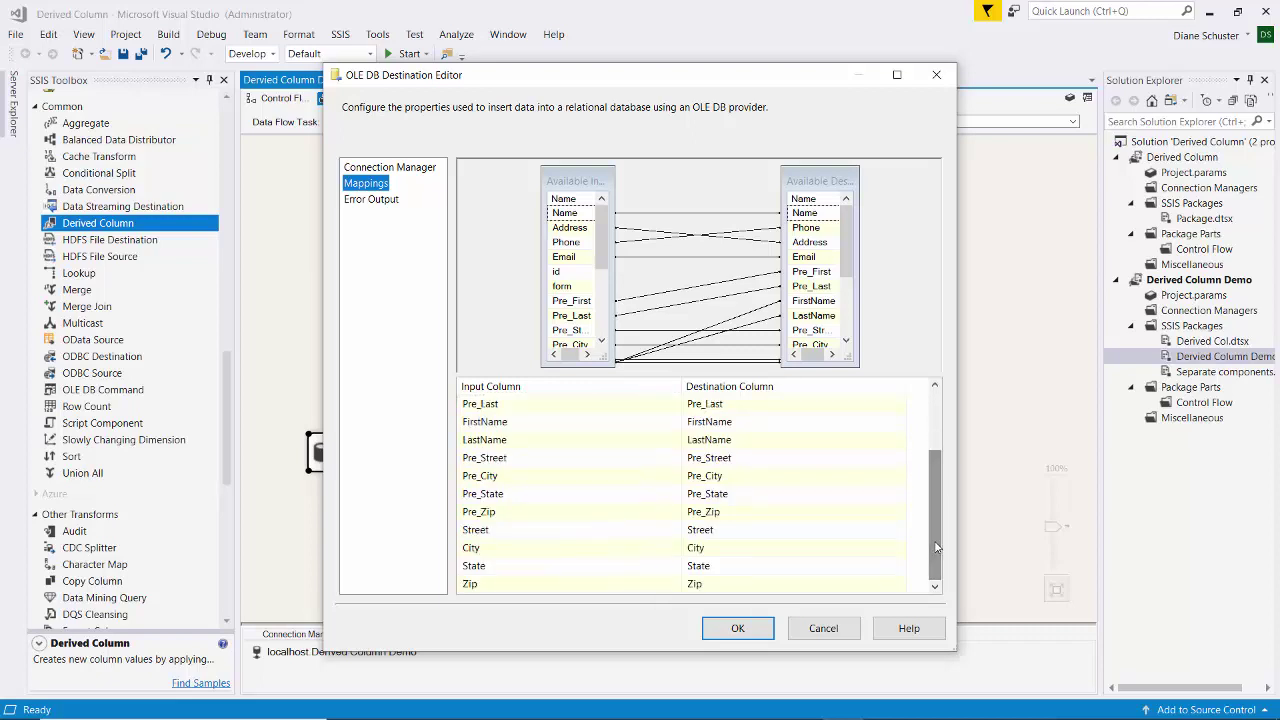
pyautogui.click(737, 628)
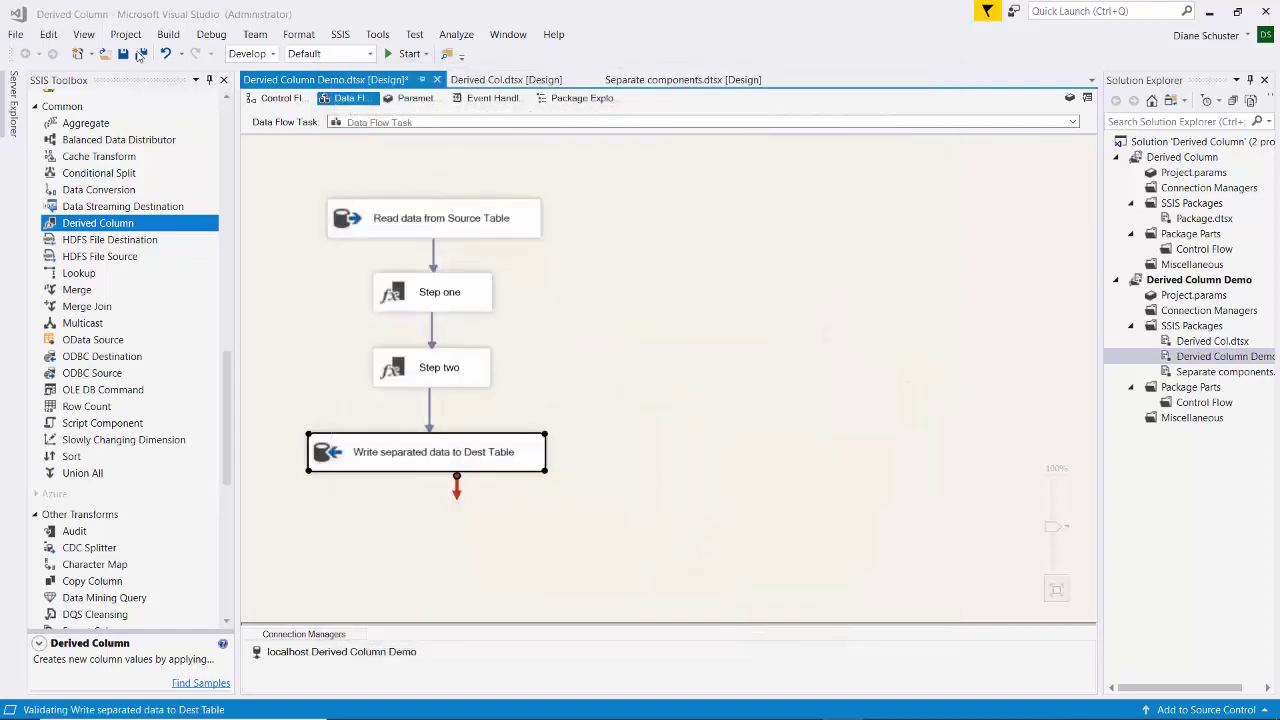
pyautogui.click(141, 54)
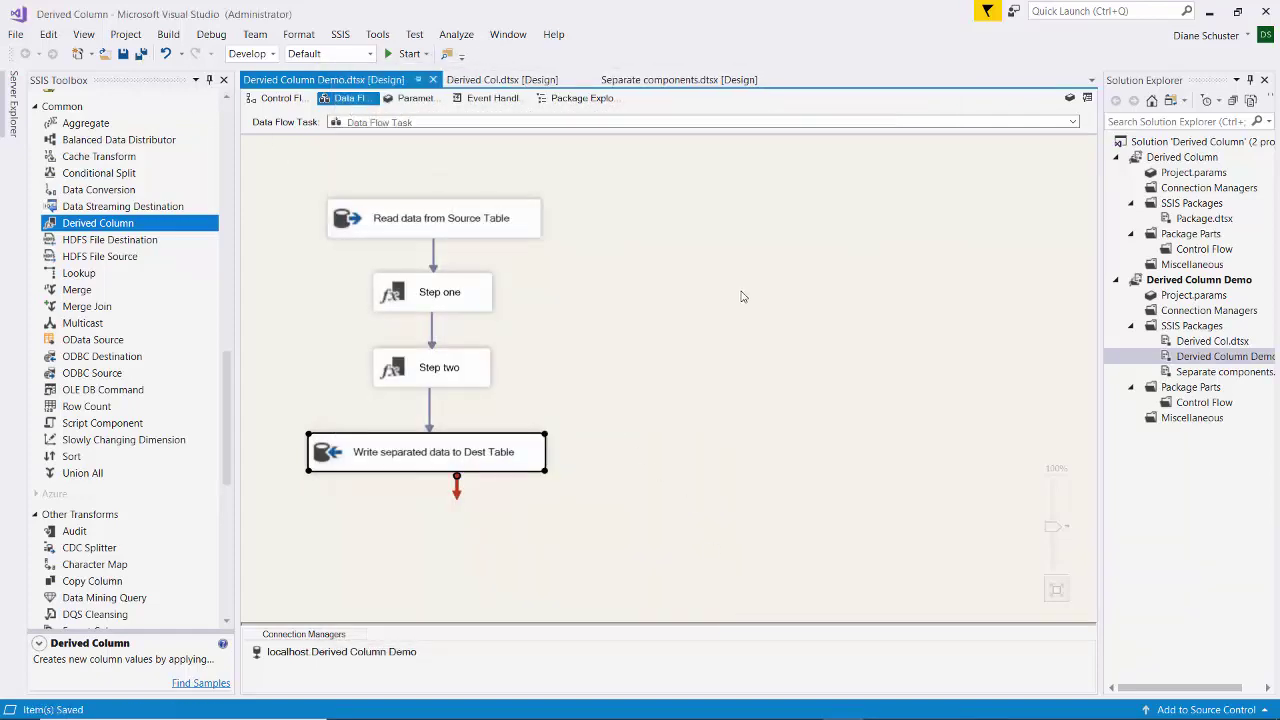
# Execute the Dervied Column Demo.dtsx package from the Derived Column Demo project
pyautogui.rightClick(1210, 360)
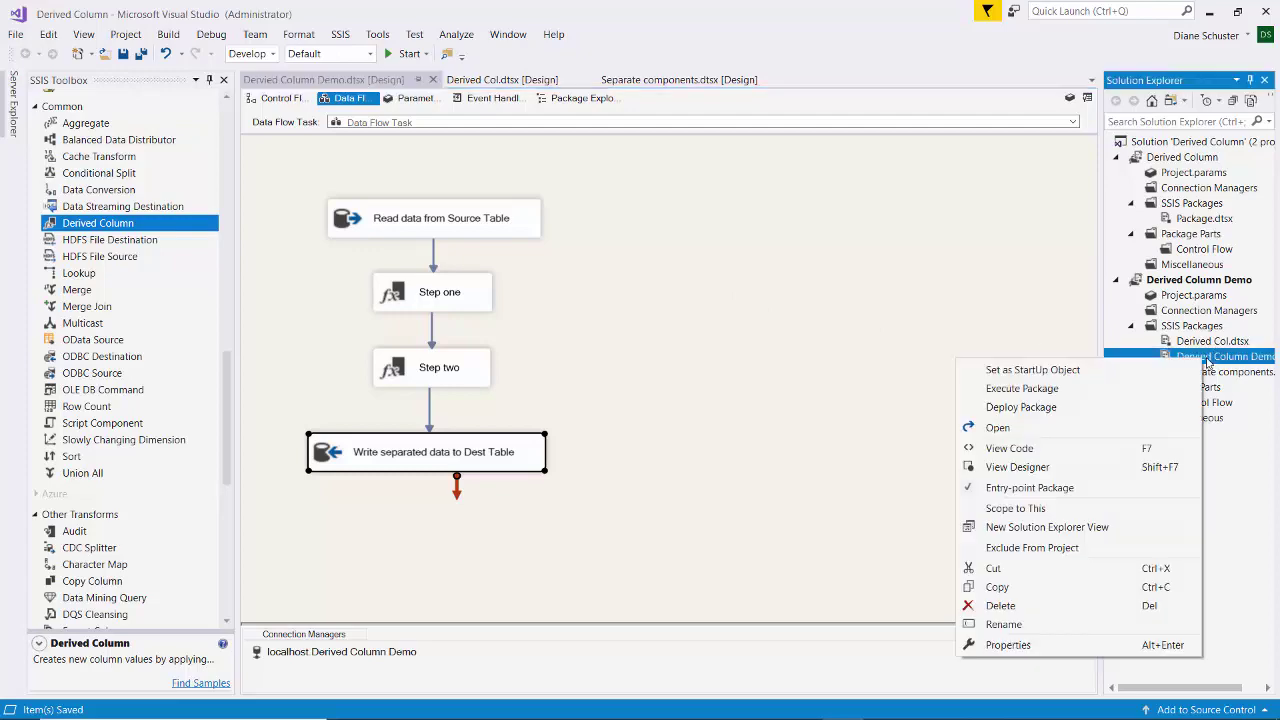
pyautogui.click(1050, 389)
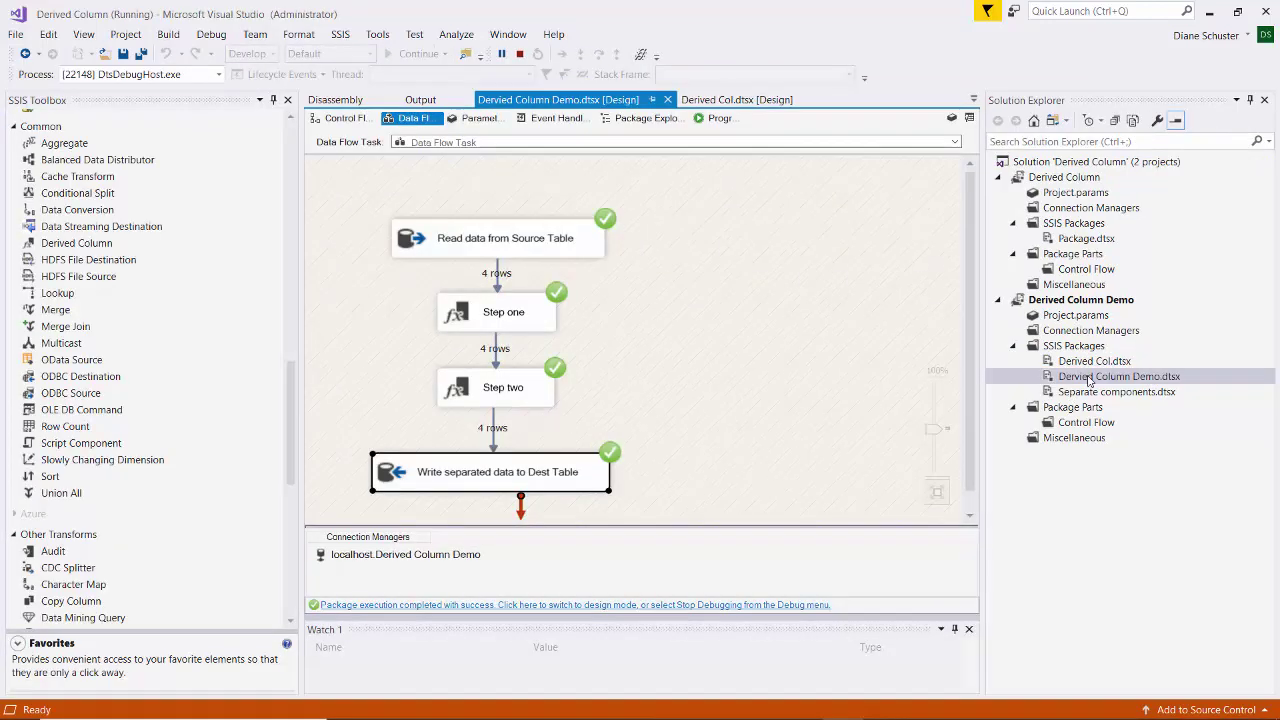
# Switch to SQL Server Management Studio, run only the USE and two SELECT statements, and examine the separated name and address columns in the destination table
pyautogui.moveTo(905, 712)
pyautogui.click(800, 703)
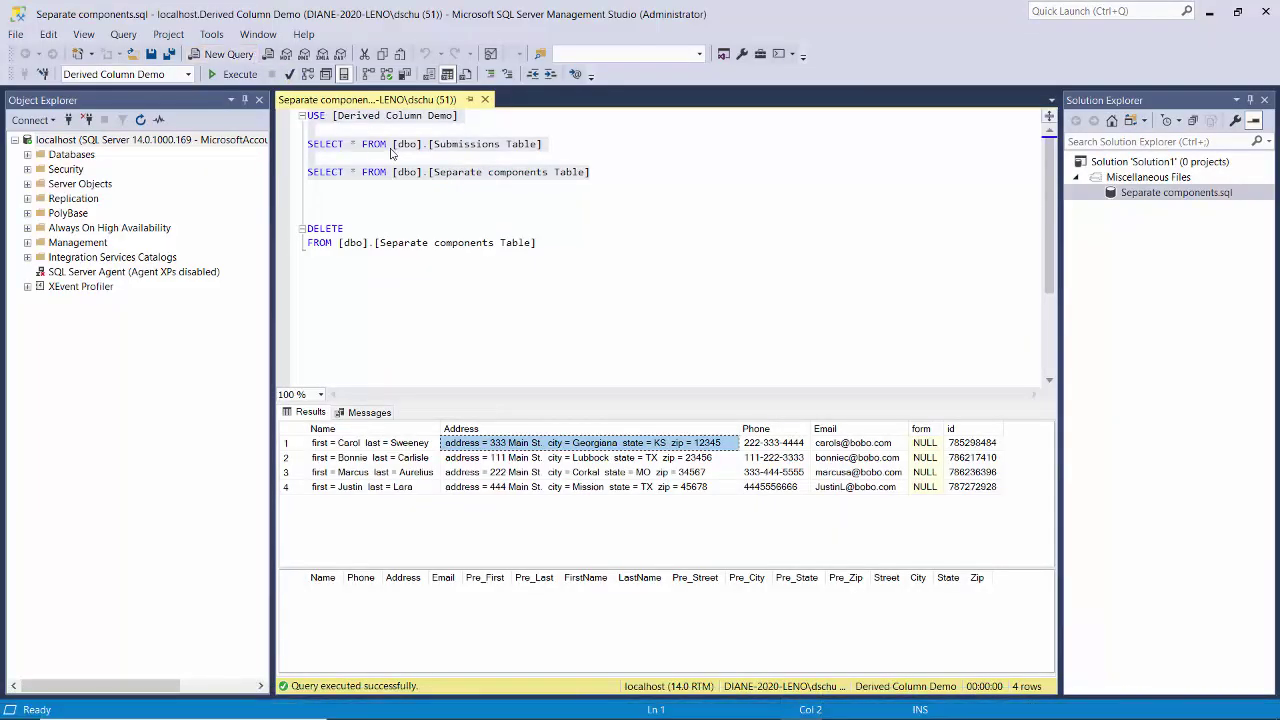
pyautogui.moveTo(592, 172); pyautogui.dragTo(313, 117)
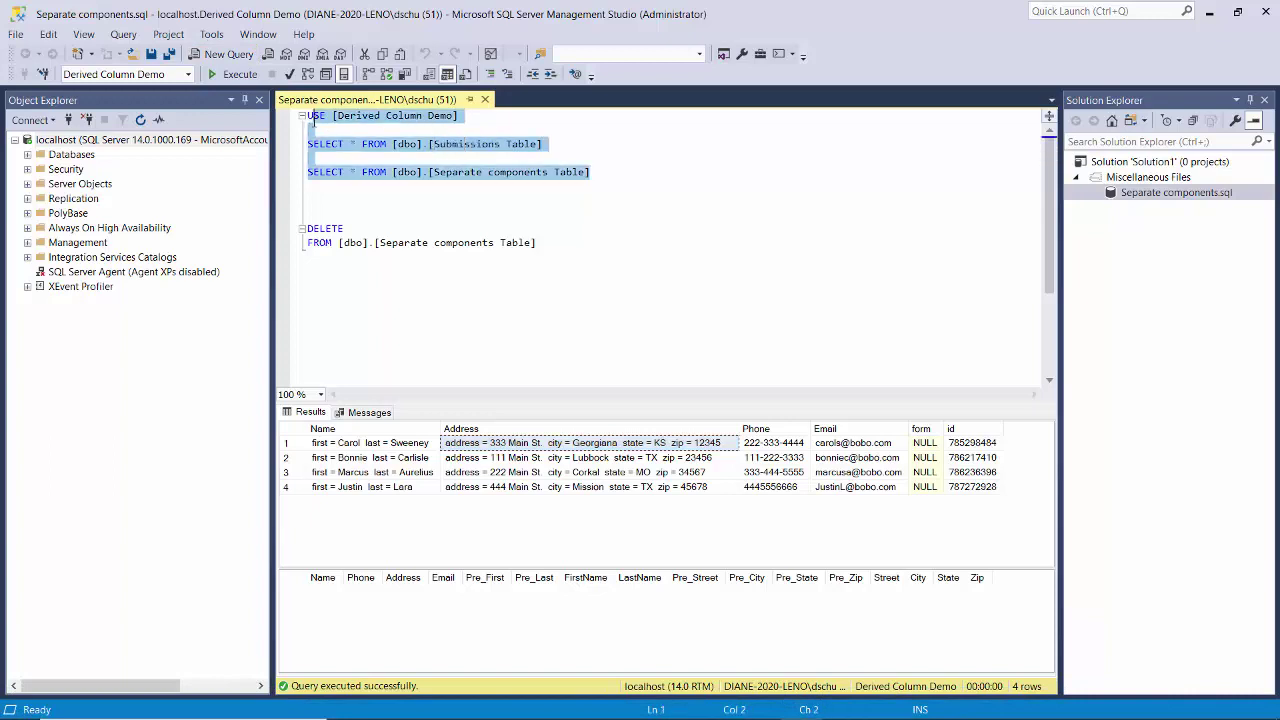
pyautogui.click(228, 76)
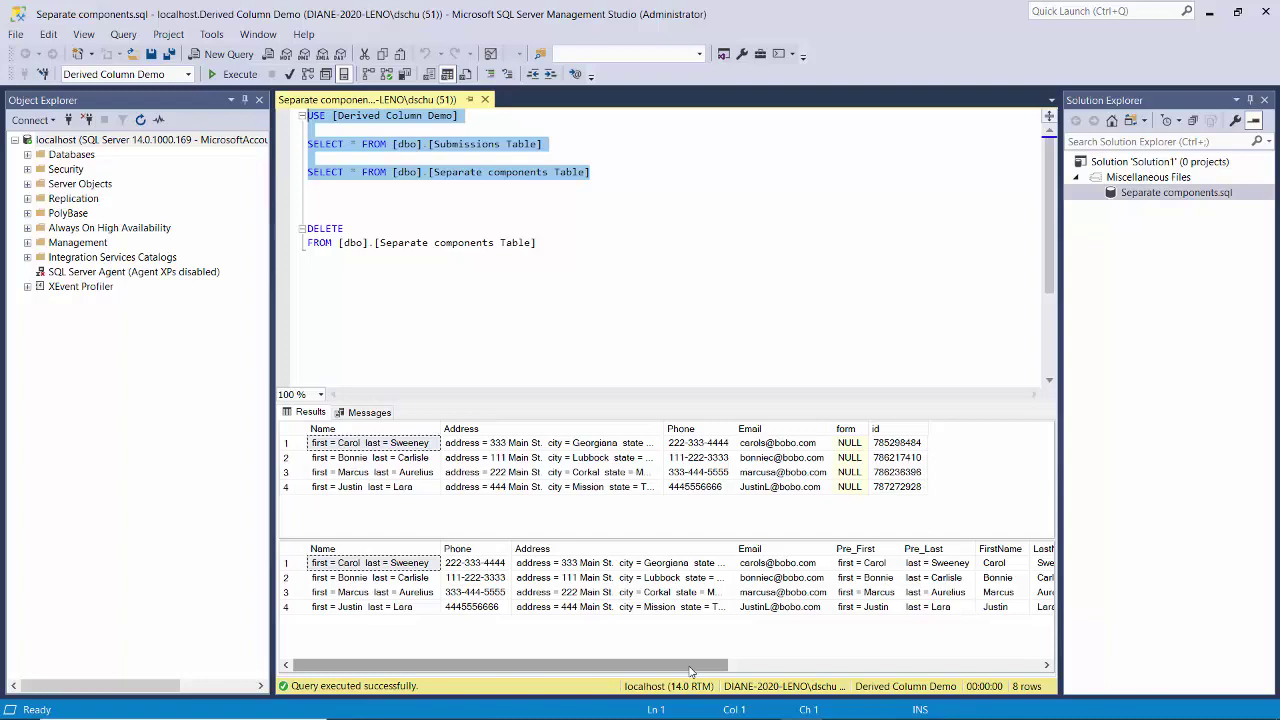
pyautogui.moveTo(690, 670); pyautogui.dragTo(922, 669)
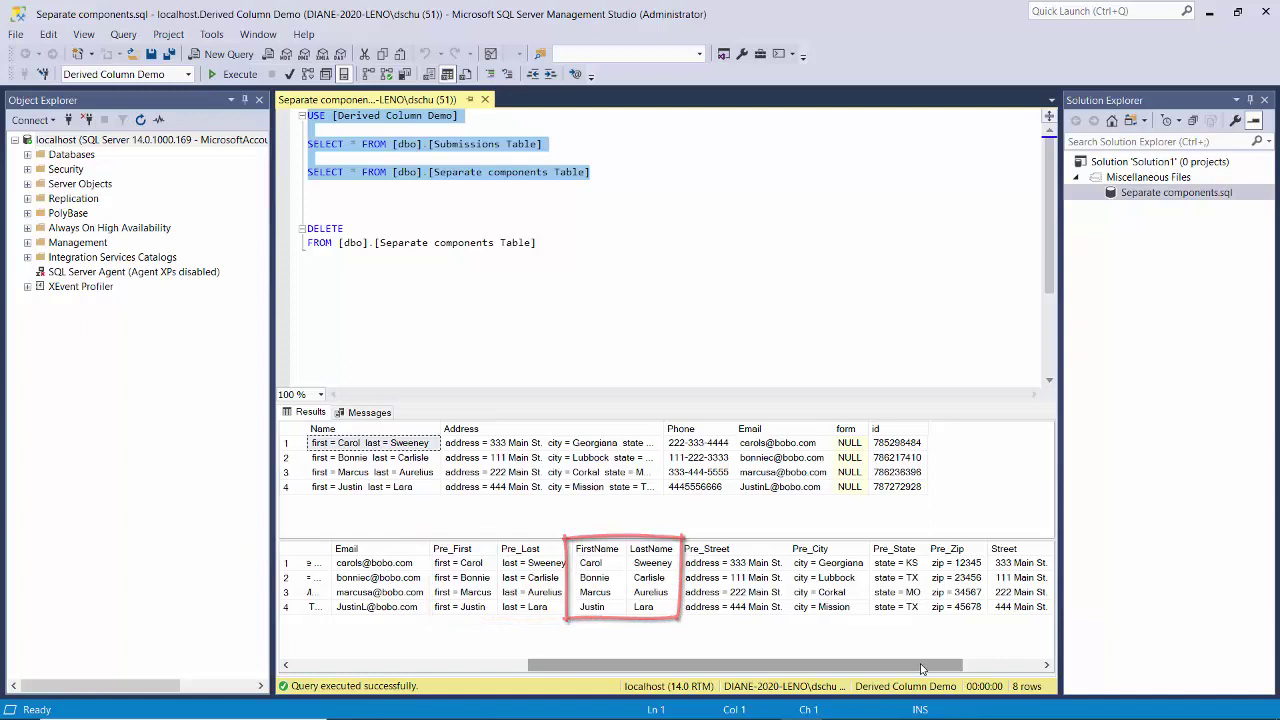
pyautogui.moveTo(921, 669); pyautogui.dragTo(1034, 667)
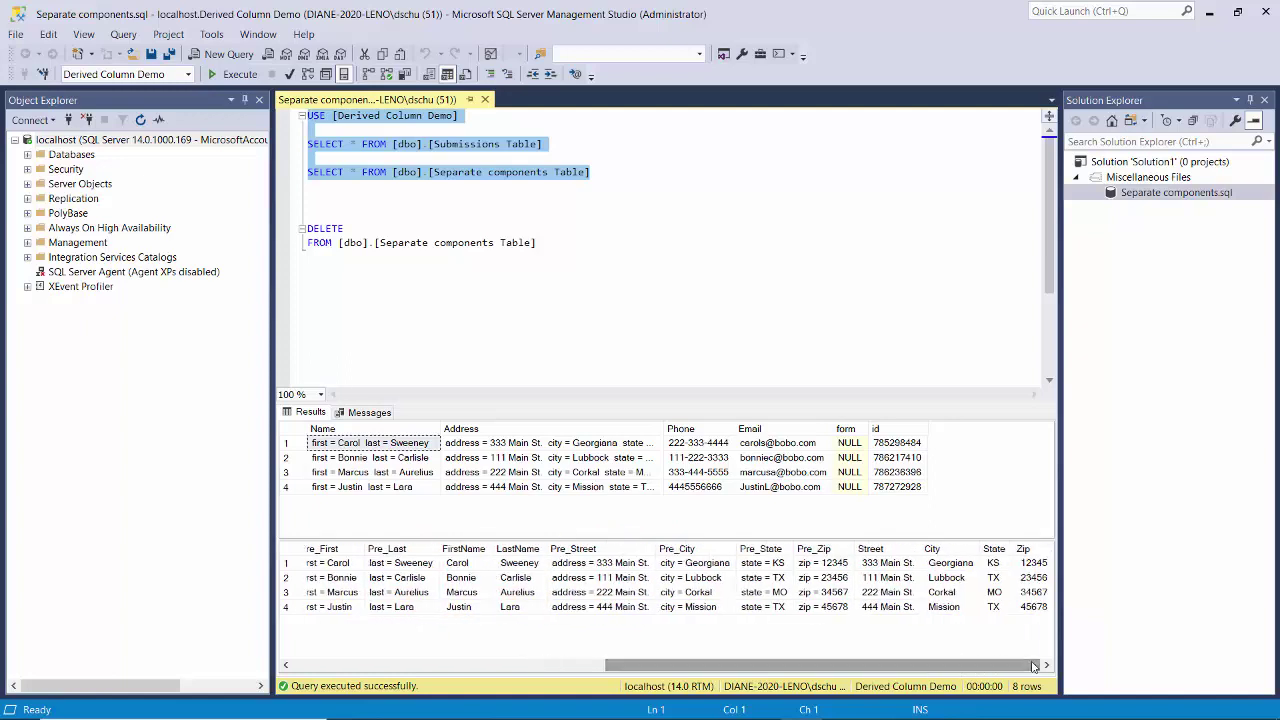